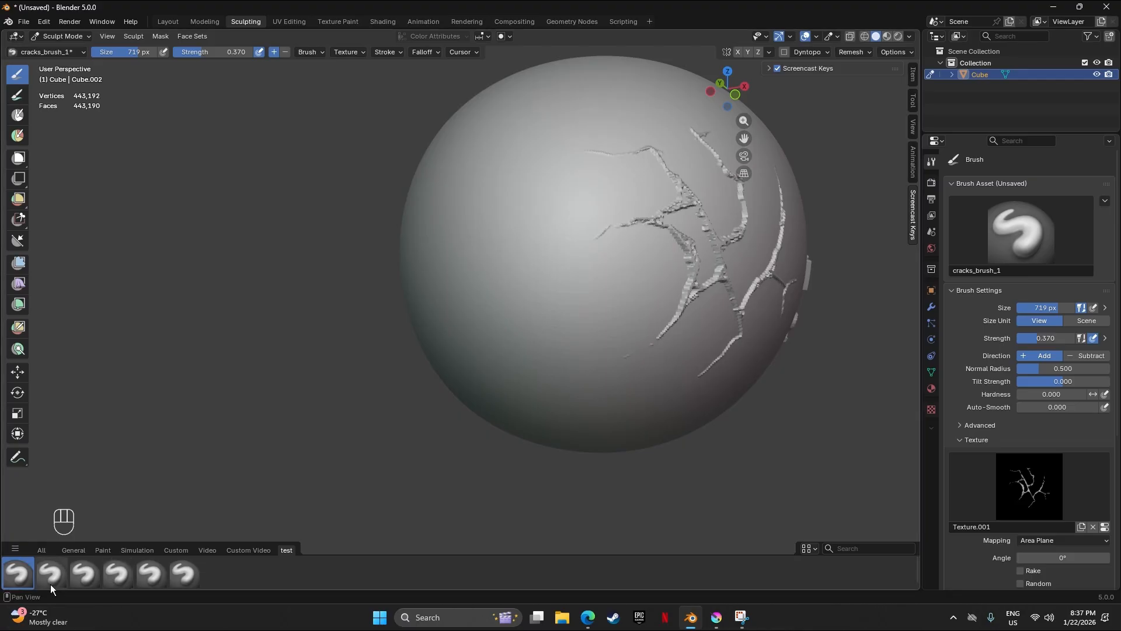
Step: Stamp the plant relief of herbal_brush_1 onto the smooth area beside the cracks on the sphere
click(51, 584)
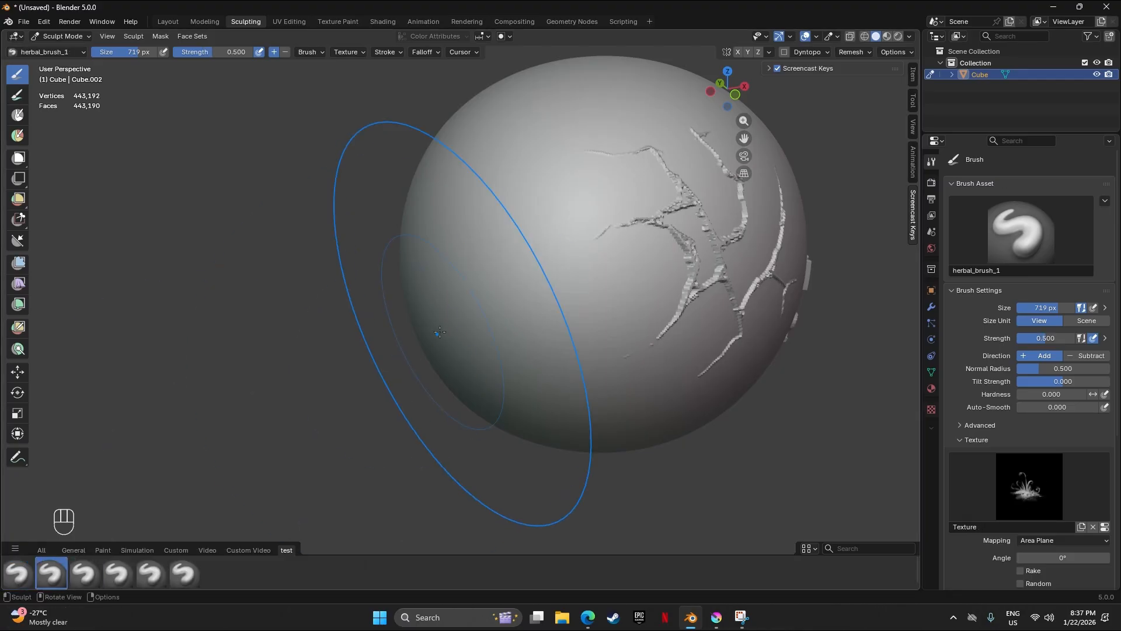
click(520, 288)
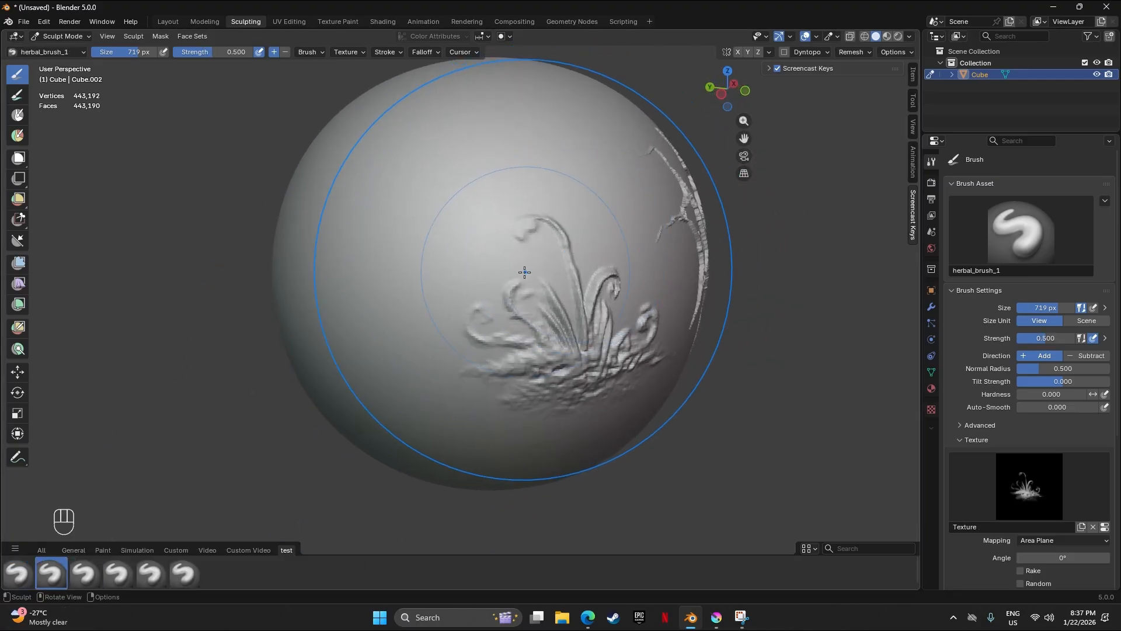
scroll(523, 273, down, 3)
mouse_move(595, 260)
mouse_down()
mouse_move(516, 274)
mouse_move(613, 235)
mouse_up()
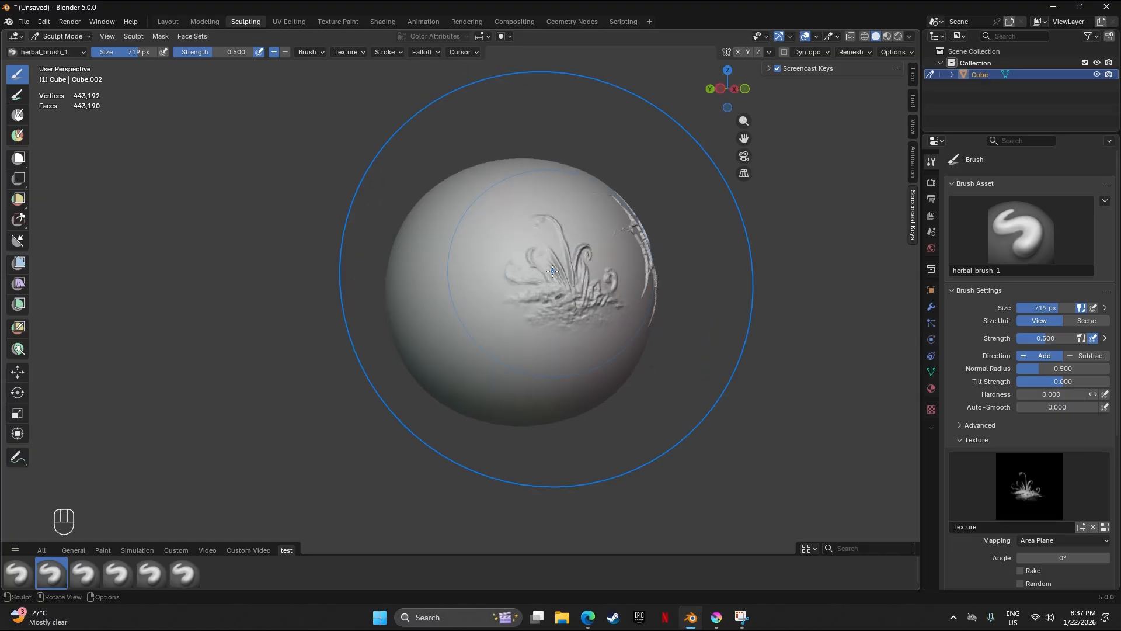
drag(545, 278, 548, 307)
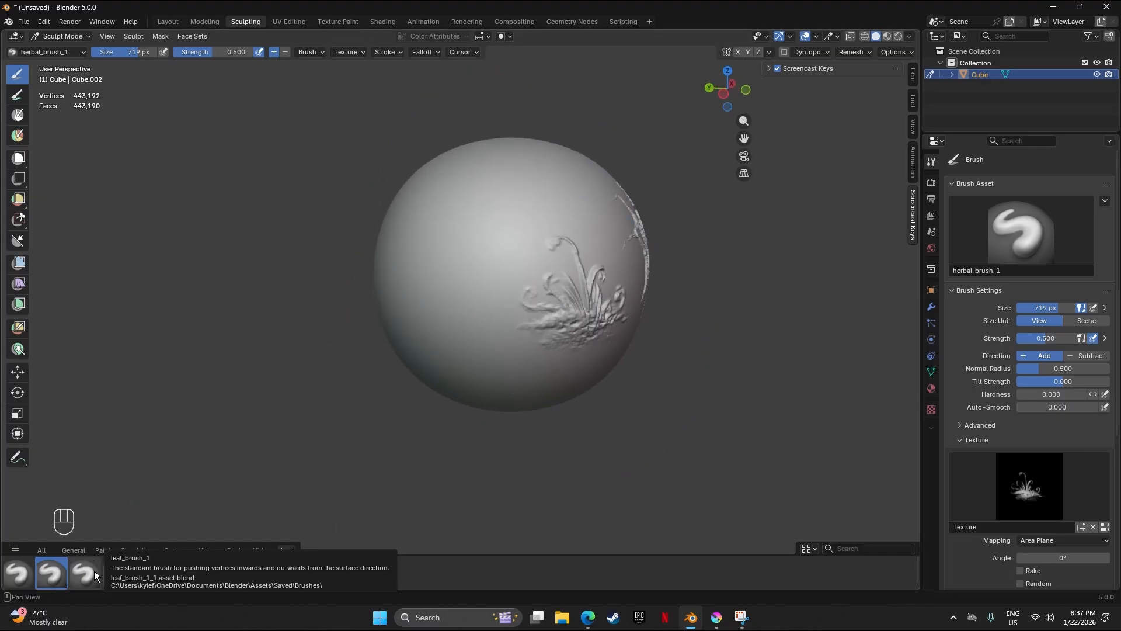
Step: Try stamping the text relief of like_brush_1 on the smooth part of the sphere, and undo the stamp
click(128, 573)
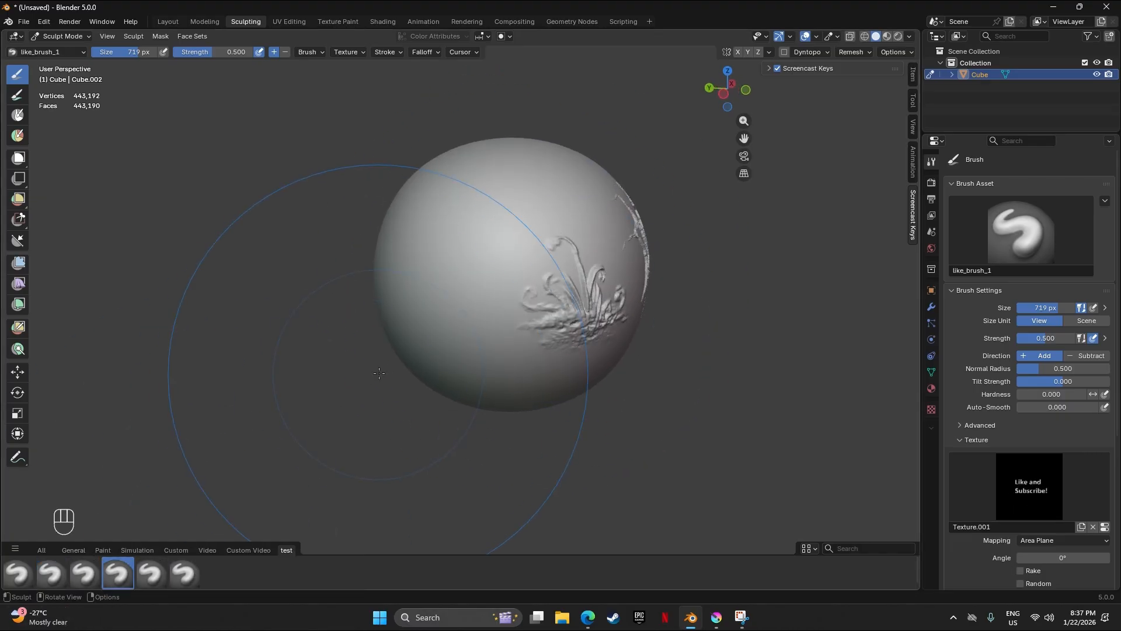
click(461, 245)
drag(456, 247, 488, 196)
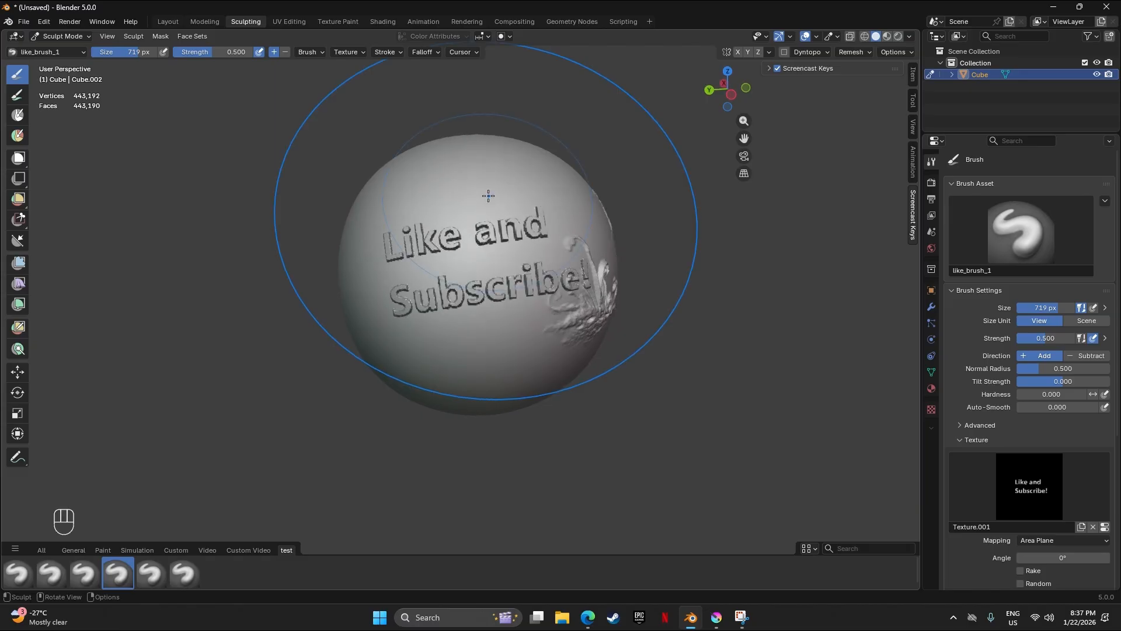
key(ctrl+z)
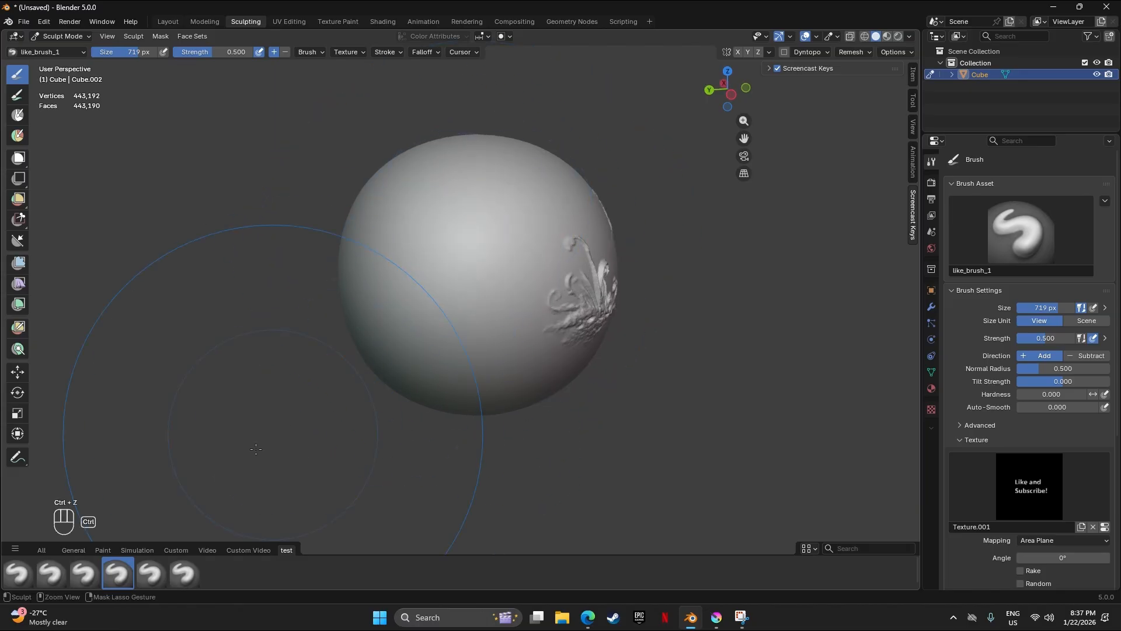
Step: Cover the smooth side of the sphere with rough stone texture using repeated strokes of rock_brush_1
click(145, 578)
click(465, 262)
mouse_move(465, 264)
mouse_down()
mouse_move(484, 284)
mouse_move(476, 292)
mouse_up()
click(355, 252)
click(460, 163)
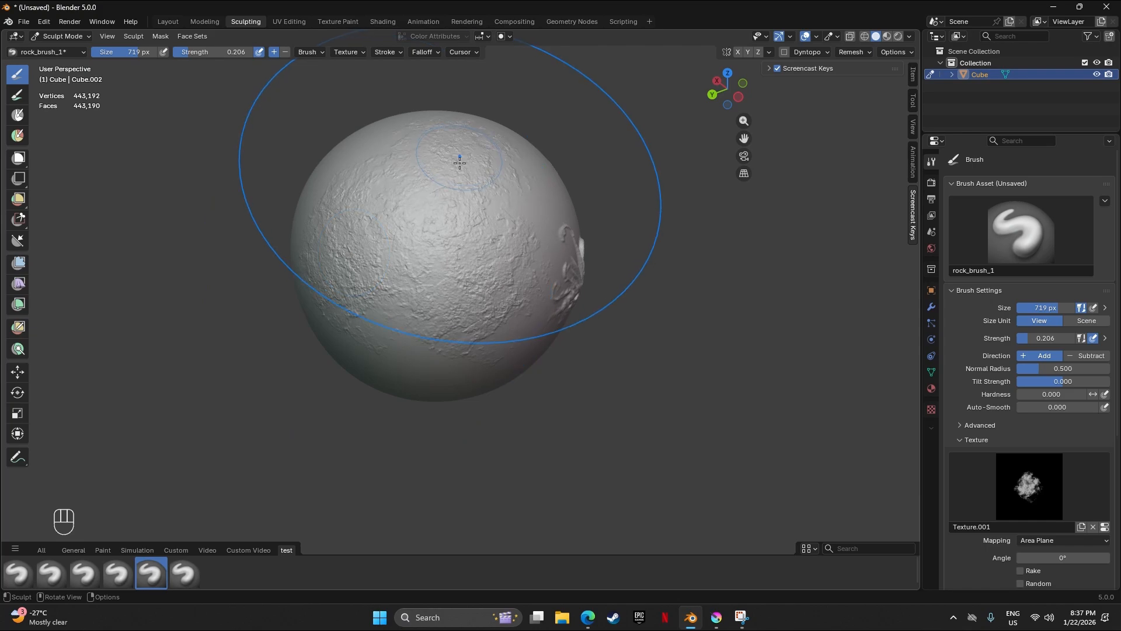
click(535, 219)
click(369, 349)
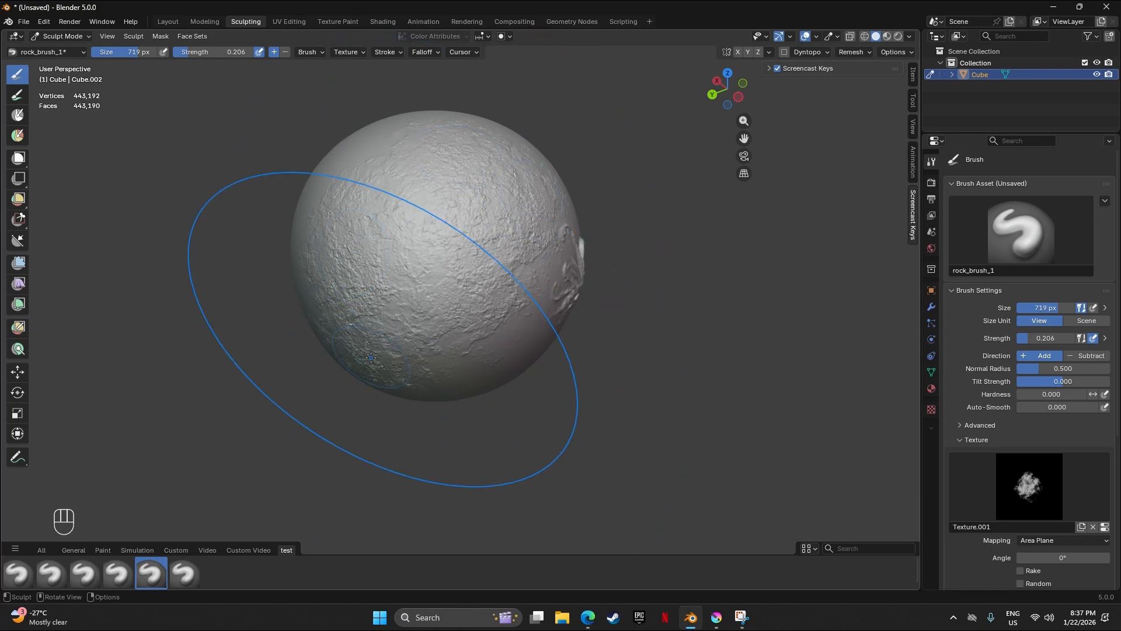
click(518, 343)
mouse_move(385, 229)
mouse_down()
mouse_move(456, 198)
mouse_move(343, 195)
mouse_move(388, 207)
mouse_up()
Step: Stamp the "Like and Subscribe!" text of like_brush_1 onto the rock-textured side of the sphere
click(118, 571)
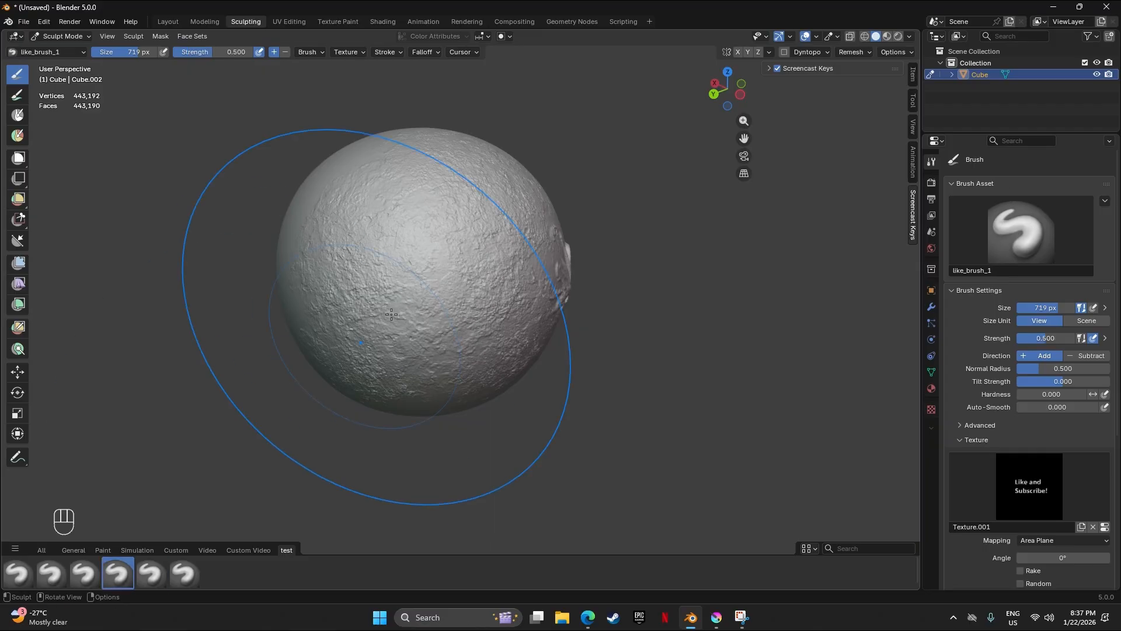
click(429, 266)
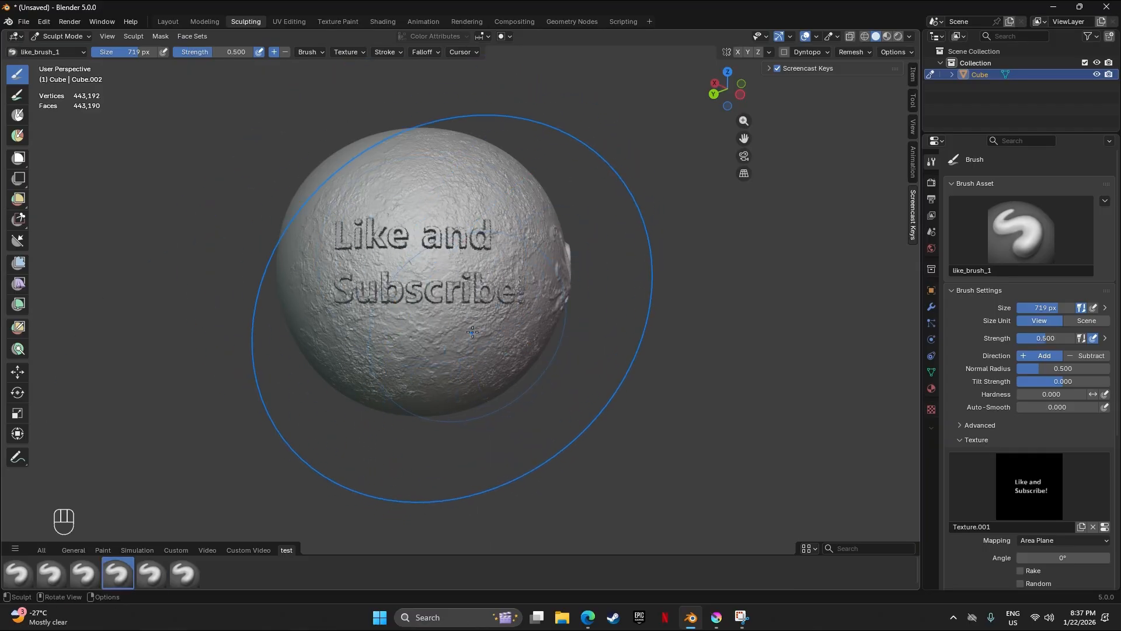
mouse_move(472, 331)
mouse_down()
mouse_move(531, 269)
mouse_move(487, 301)
mouse_move(481, 274)
mouse_move(472, 310)
mouse_move(489, 321)
mouse_move(413, 280)
mouse_move(431, 237)
mouse_move(401, 309)
mouse_up()
scroll(414, 283, down, 2)
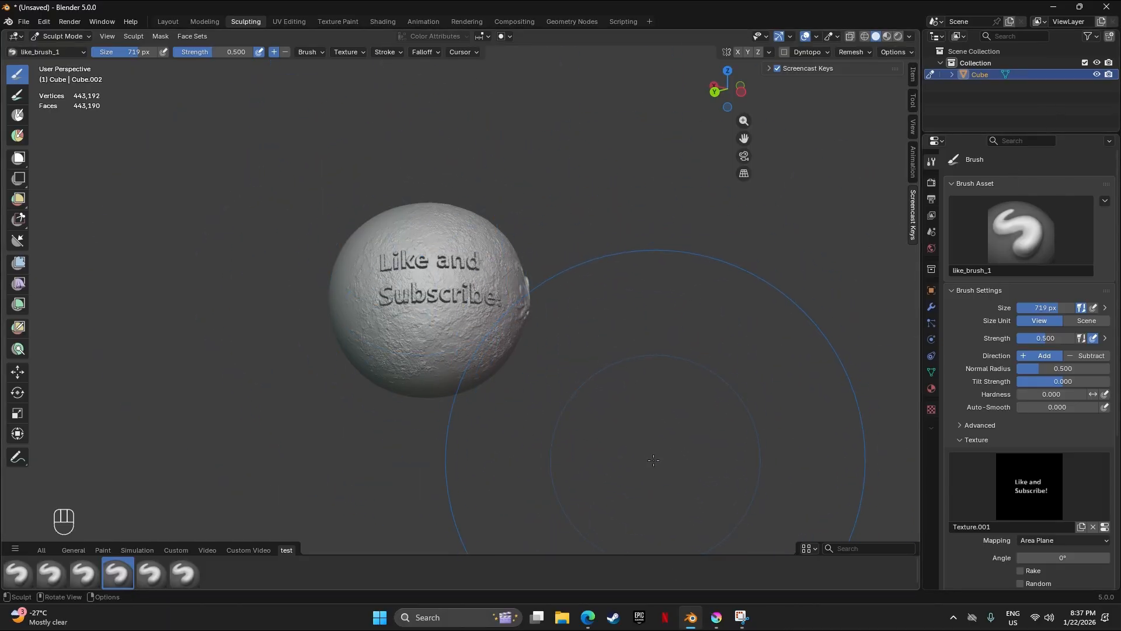
Step: Switch to Krita and create a new image from the Texture 1024x1024 8bit srgb template
click(717, 620)
click(12, 21)
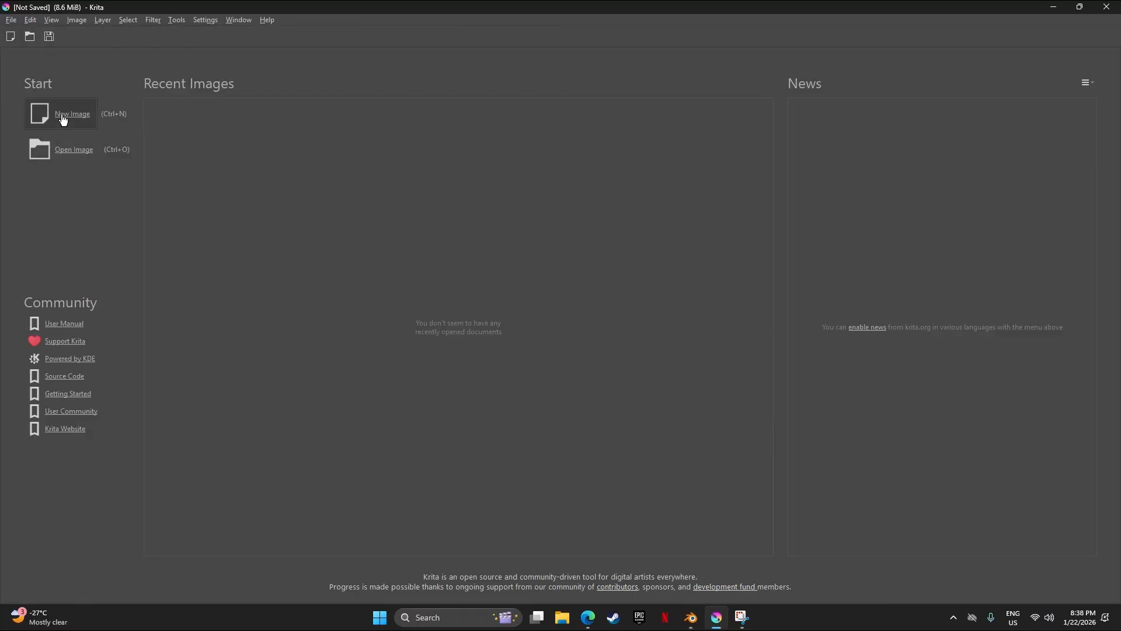
click(64, 115)
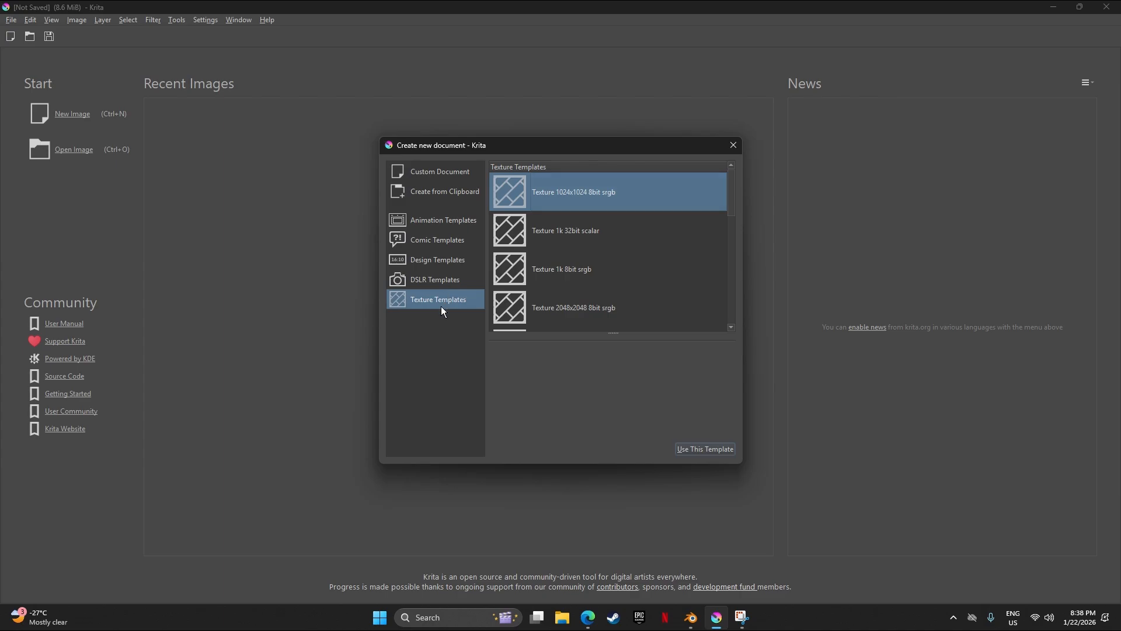
double_click(587, 200)
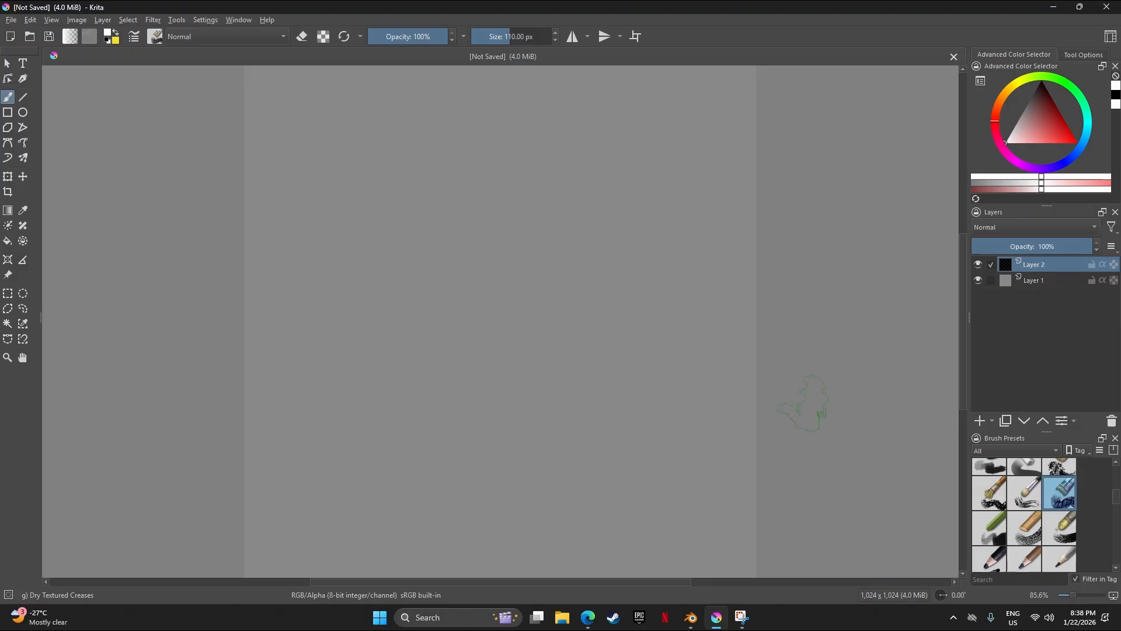
Step: Fill Layer 2 of the canvas with solid black and delete Layer 1
scroll(457, 238, down, 2)
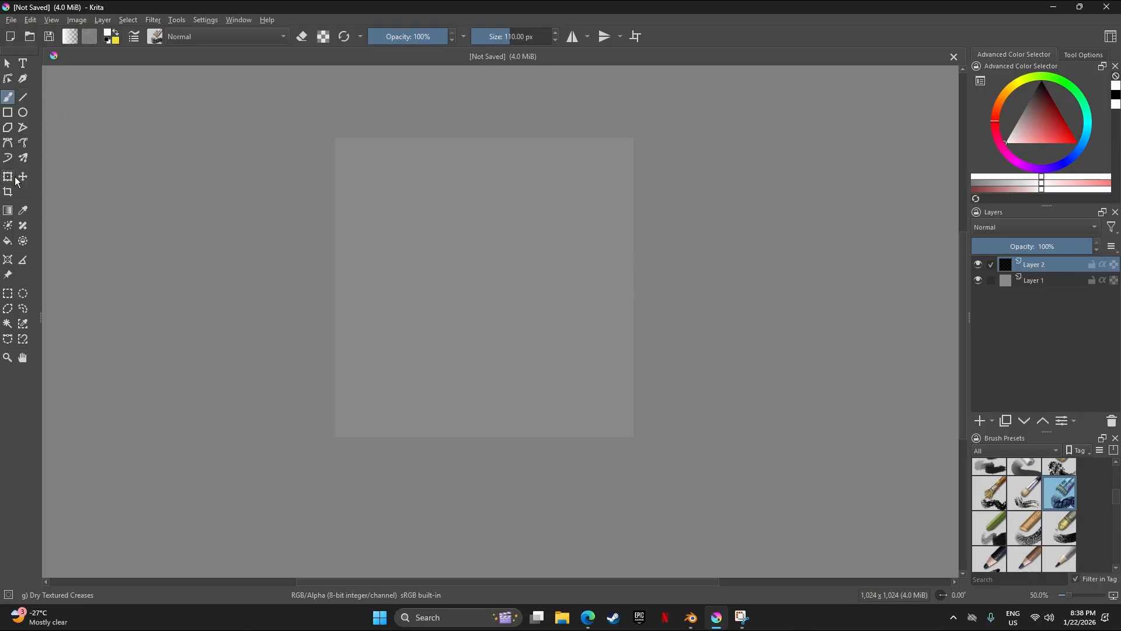
click(9, 243)
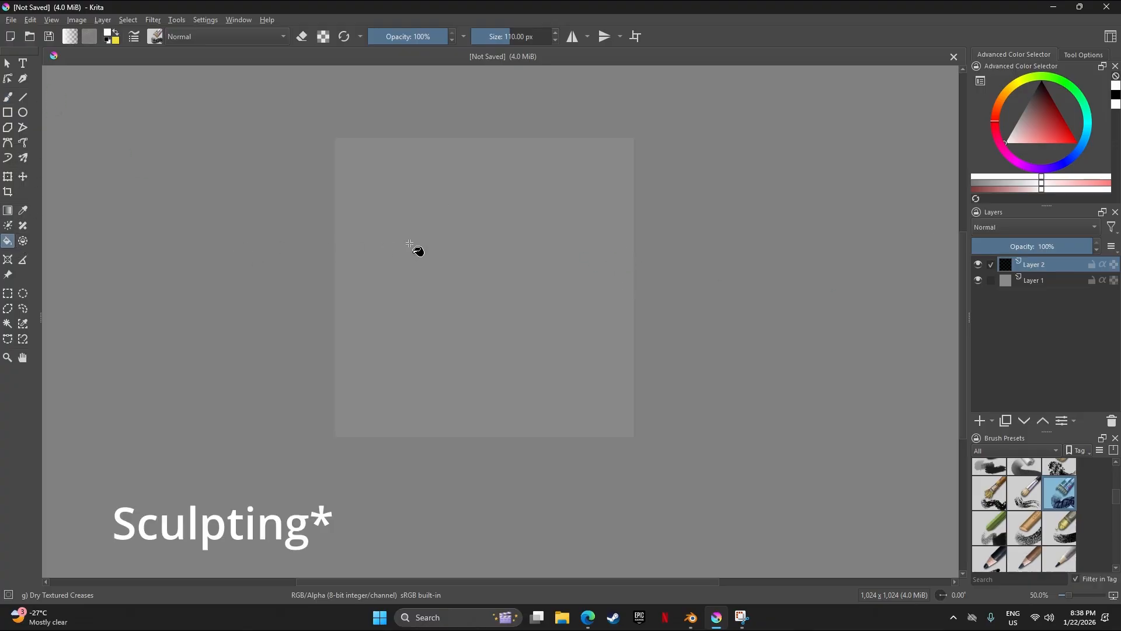
click(463, 295)
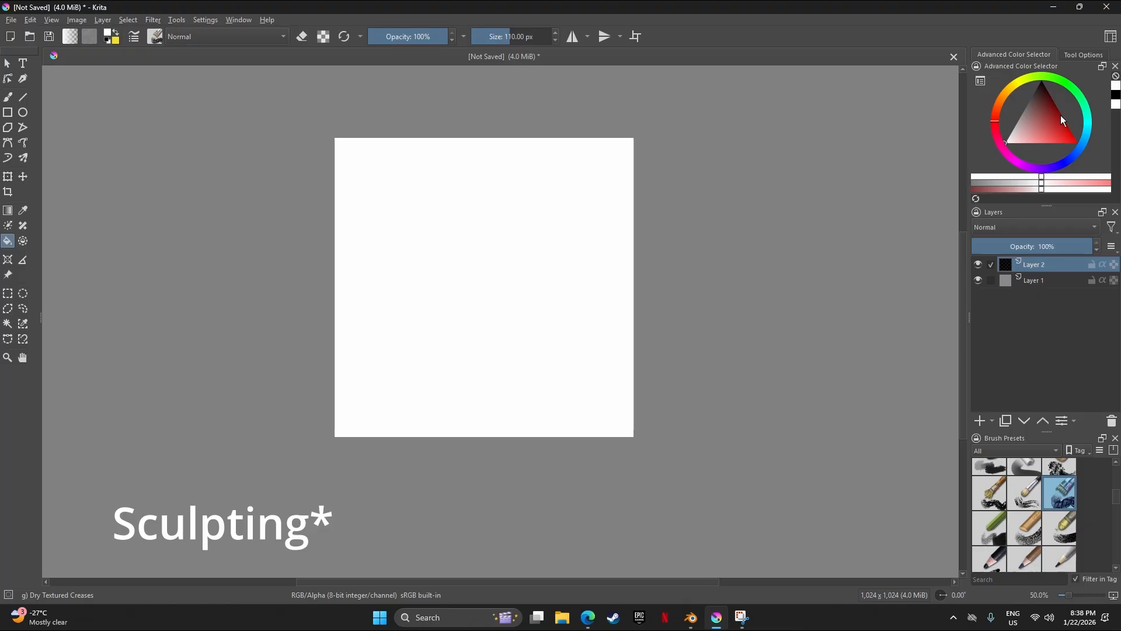
click(1038, 82)
click(485, 290)
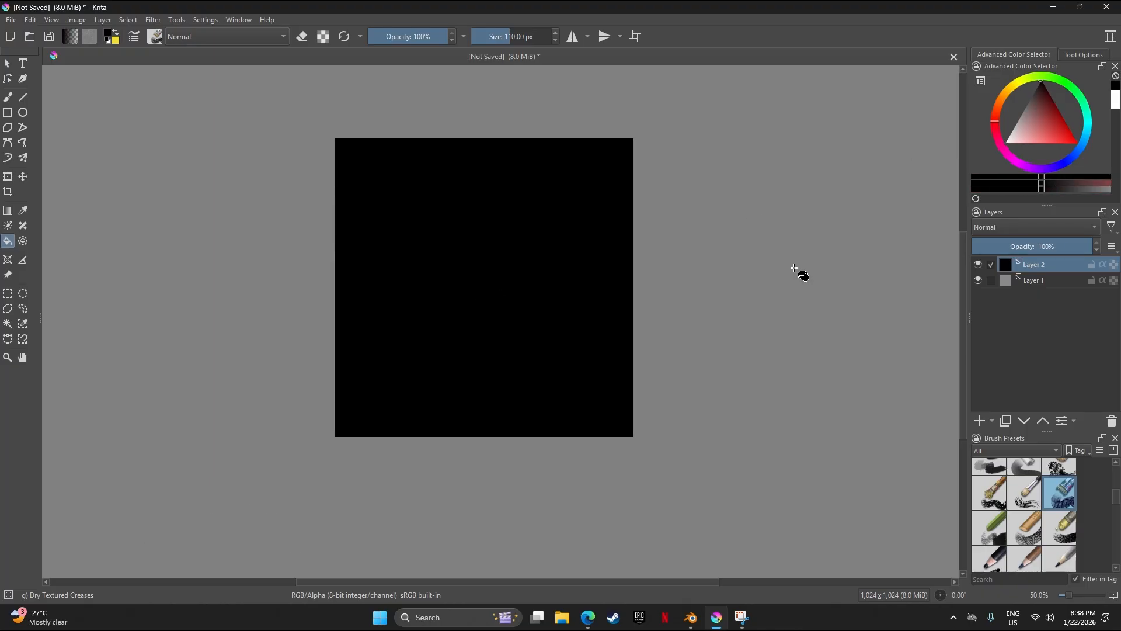
click(1076, 281)
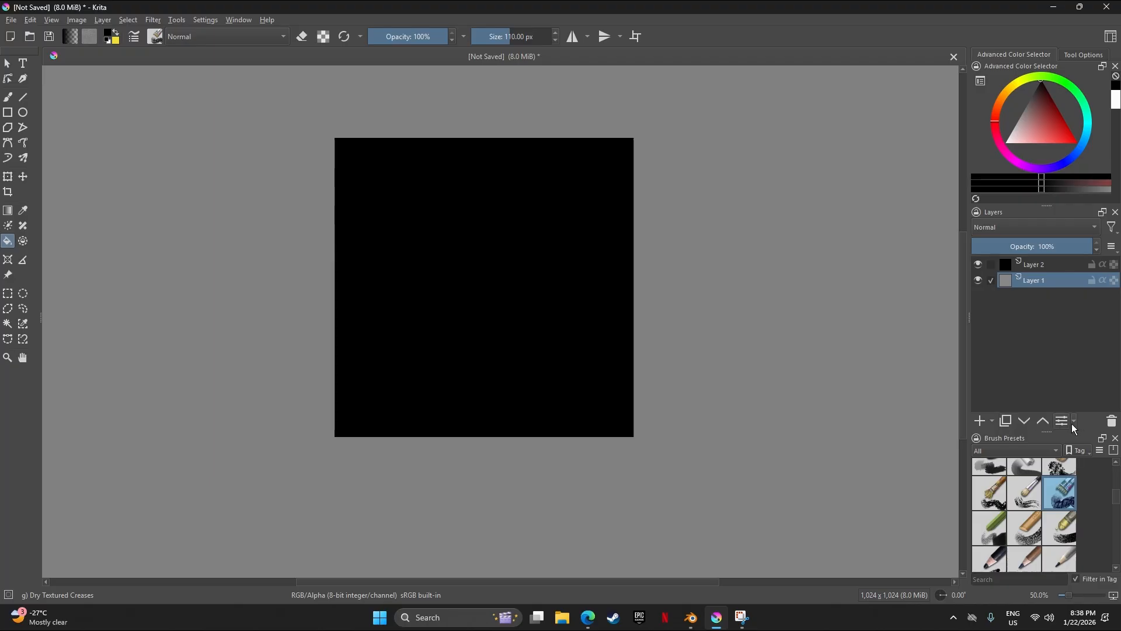
click(1112, 421)
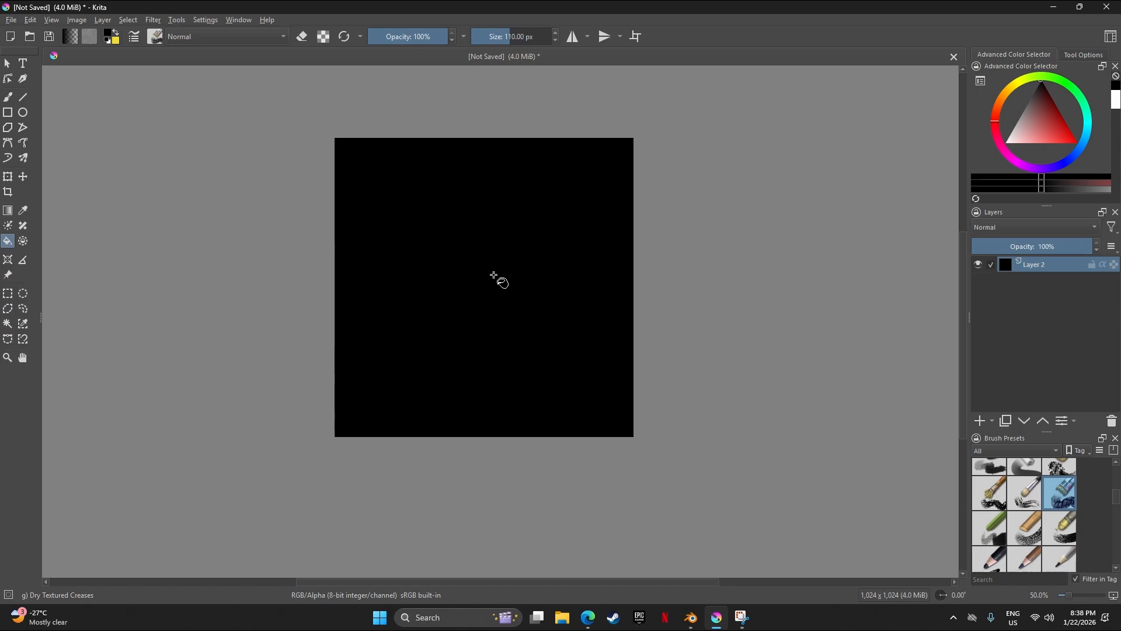
Step: Switch to Blender and show the texture settings and image preview of like_brush_1
click(695, 614)
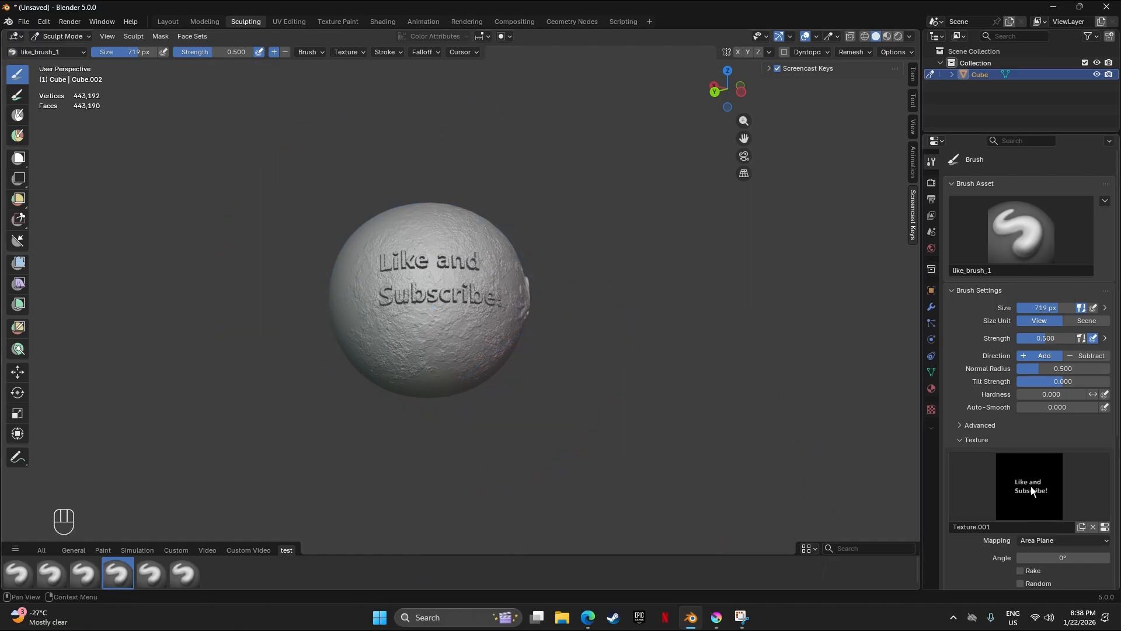
scroll(1031, 488, up, 3)
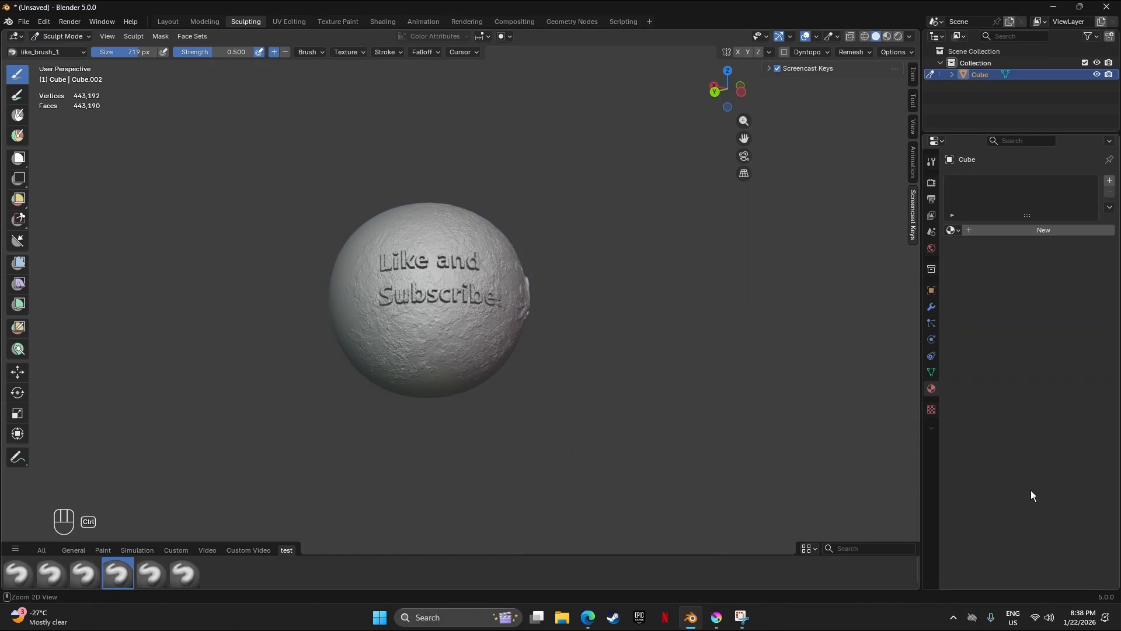
click(928, 405)
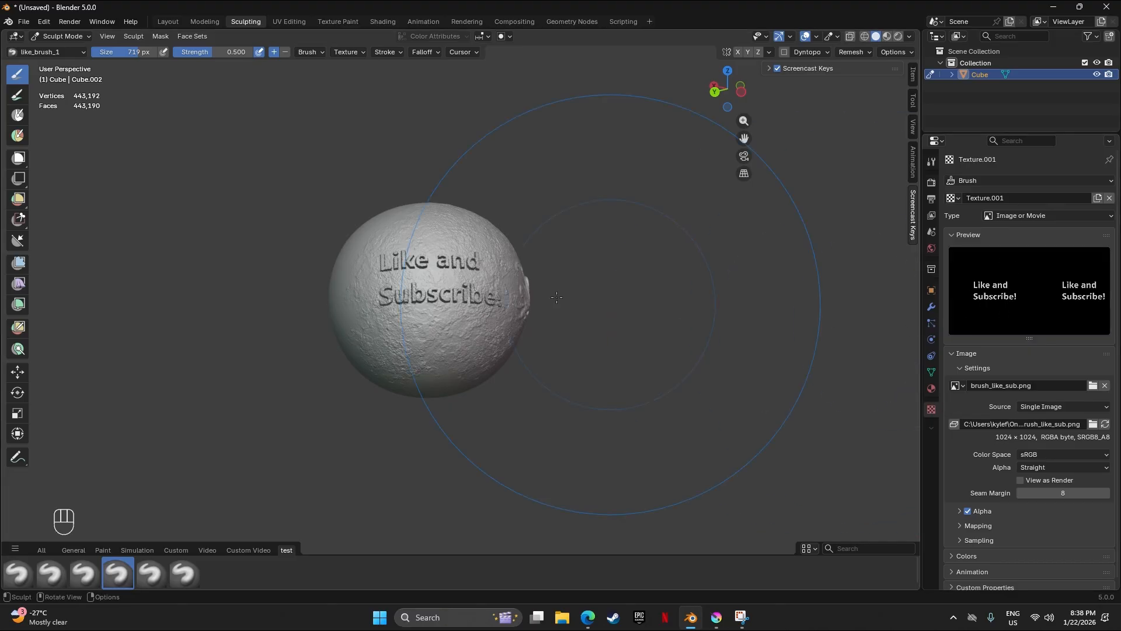
Step: Examine the height of the raised "Like and Subscribe!" lettering from several sides of the sphere and compare it with the texture preview
scroll(467, 292, up, 5)
mouse_move(374, 362)
mouse_down()
mouse_move(403, 397)
mouse_move(413, 438)
mouse_up()
scroll(234, 450, down, 3)
scroll(93, 457, down, 4)
drag(350, 327, 373, 339)
drag(379, 333, 488, 345)
mouse_move(488, 345)
mouse_down()
mouse_move(520, 261)
mouse_move(463, 272)
mouse_move(551, 193)
mouse_move(495, 252)
mouse_up()
scroll(484, 234, up, 2)
click(483, 222)
scroll(521, 245, up, 6)
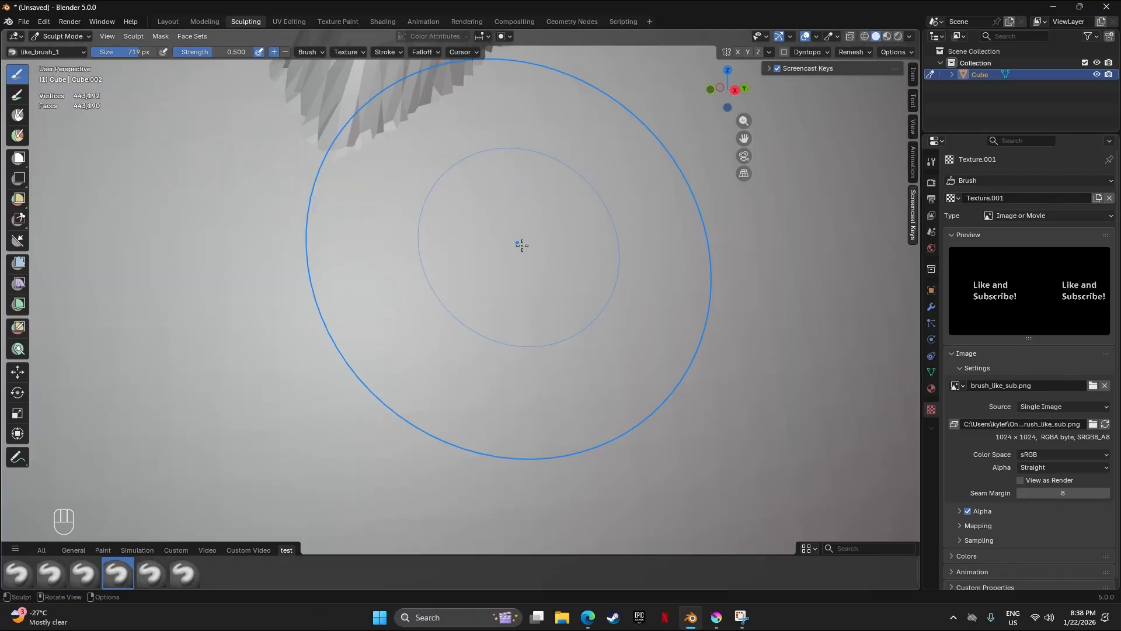
scroll(520, 246, down, 4)
drag(386, 225, 306, 280)
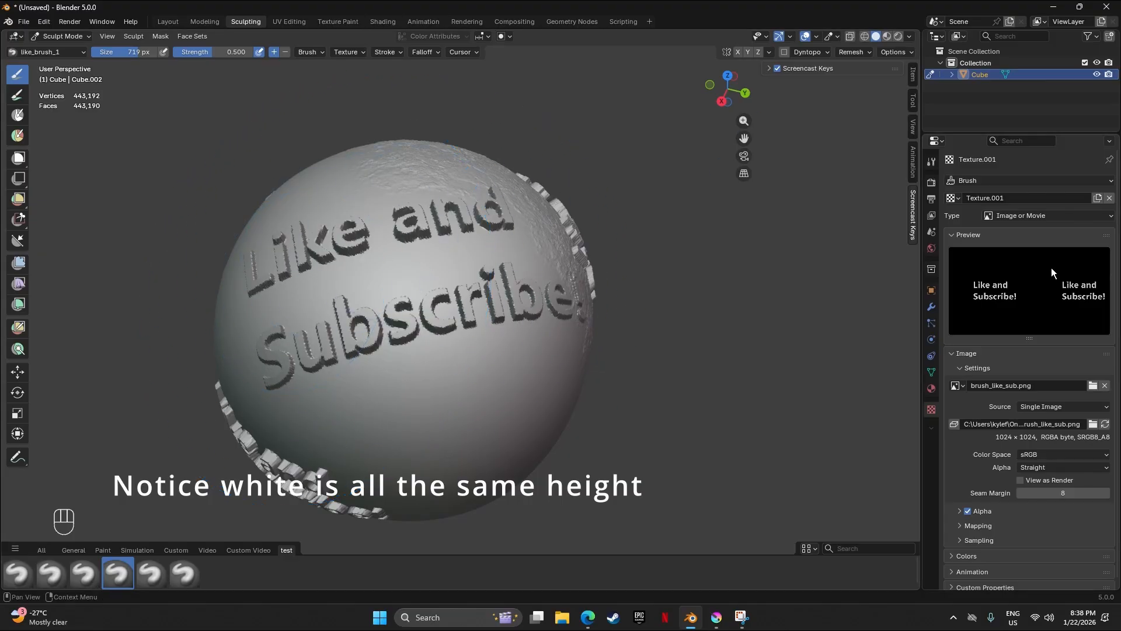
drag(394, 304, 379, 251)
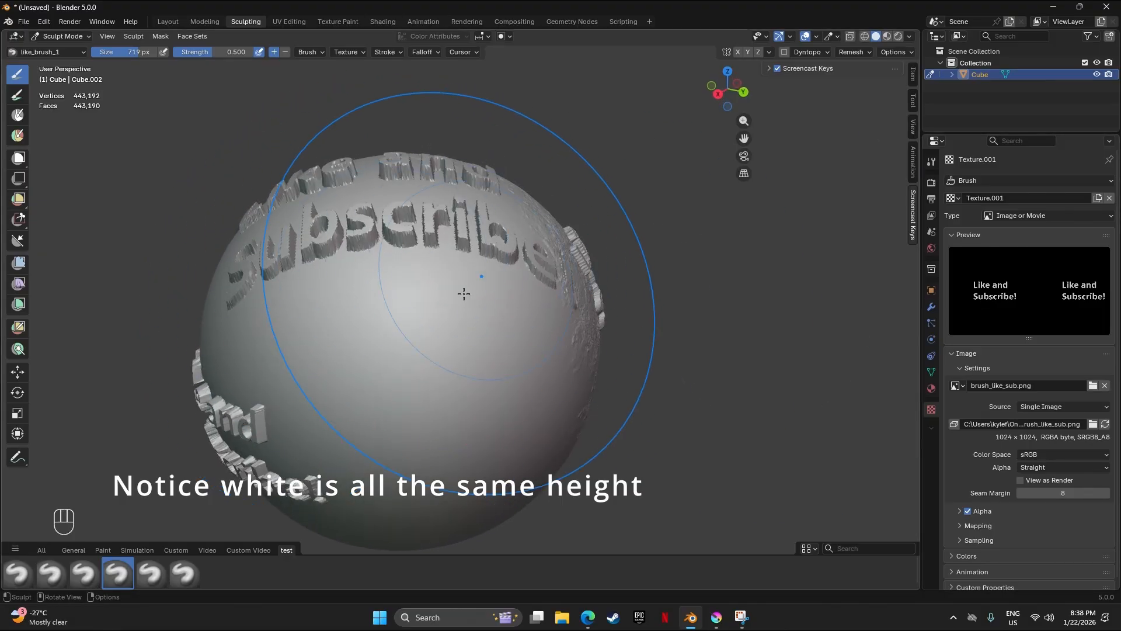
Step: Switch to Krita and set up freehand painting with white and the b) Basic-1 brush preset
click(716, 617)
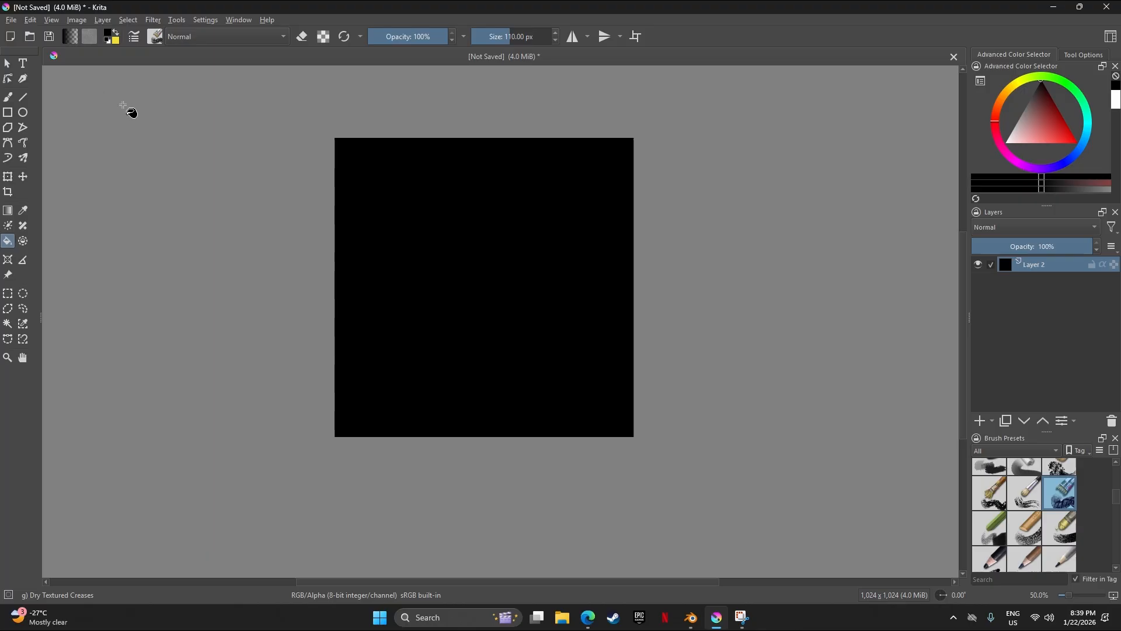
scroll(1073, 512, up, 5)
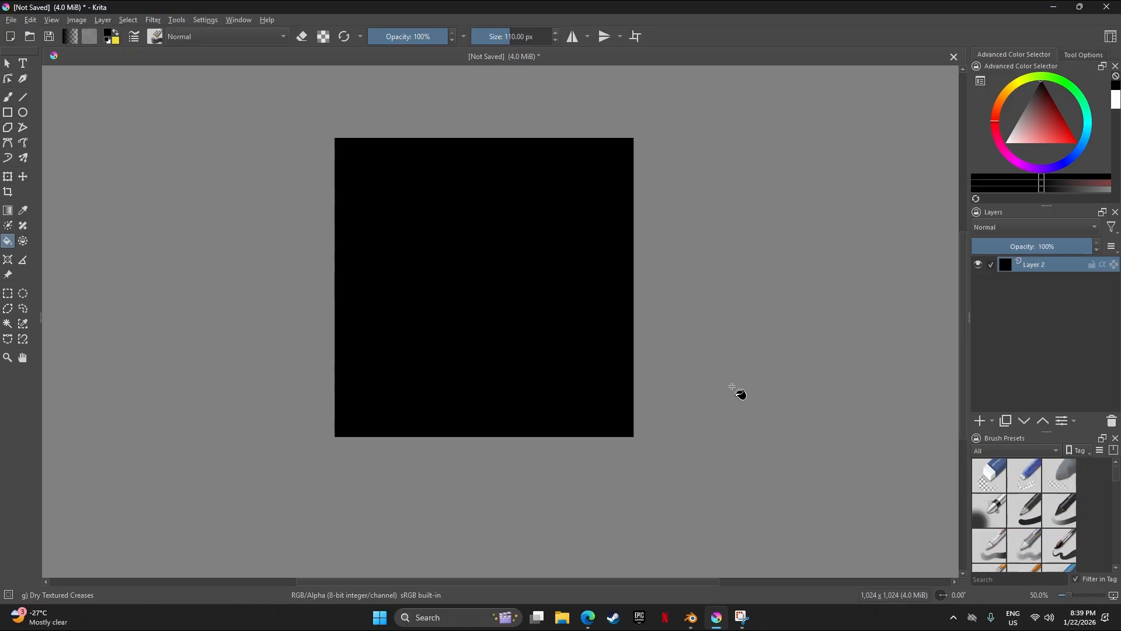
click(12, 100)
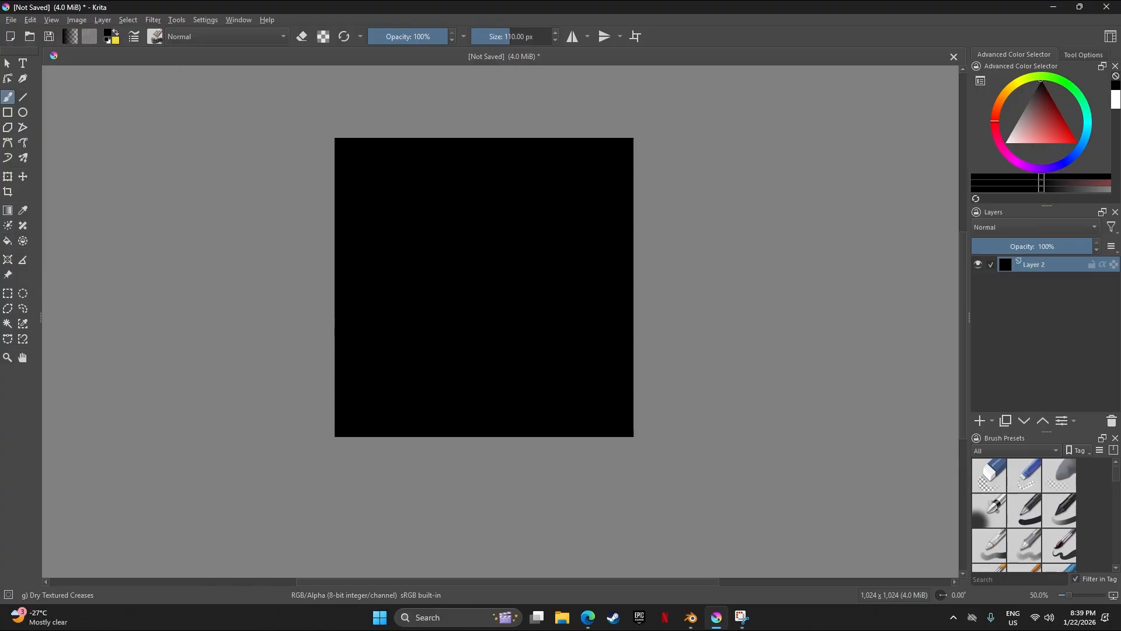
click(1005, 140)
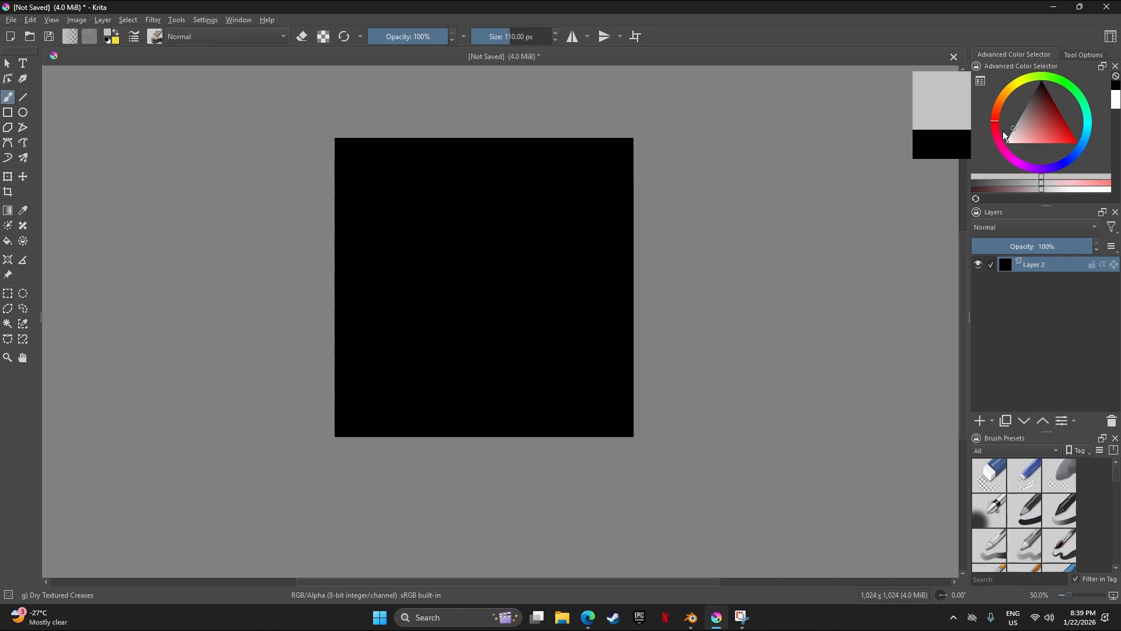
scroll(1063, 504, down, 2)
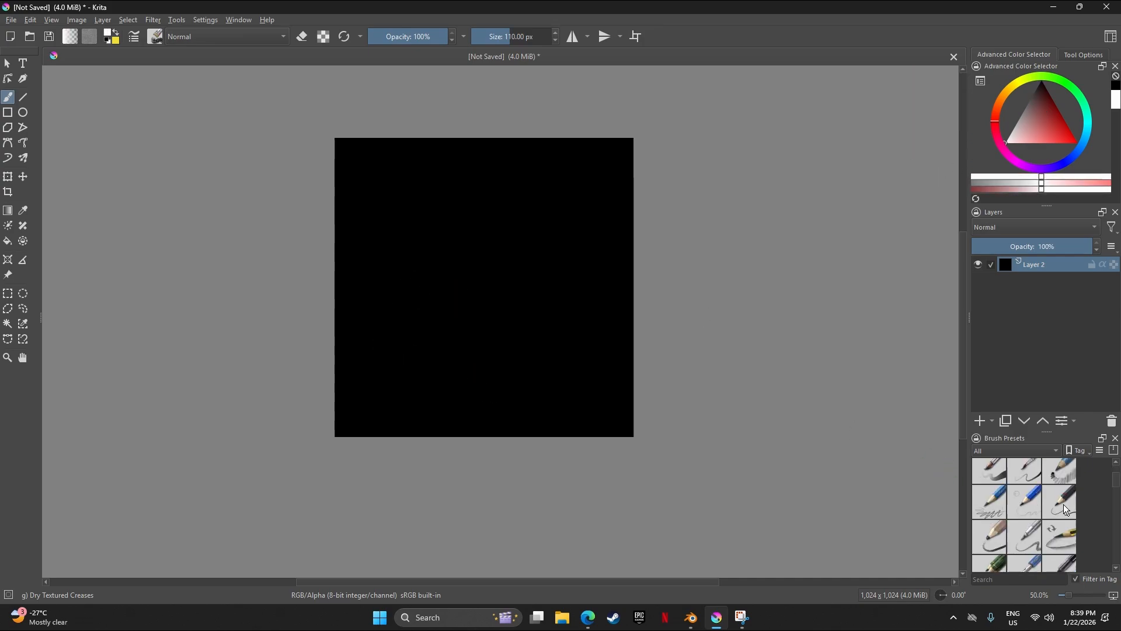
scroll(1063, 503, up, 2)
click(1028, 516)
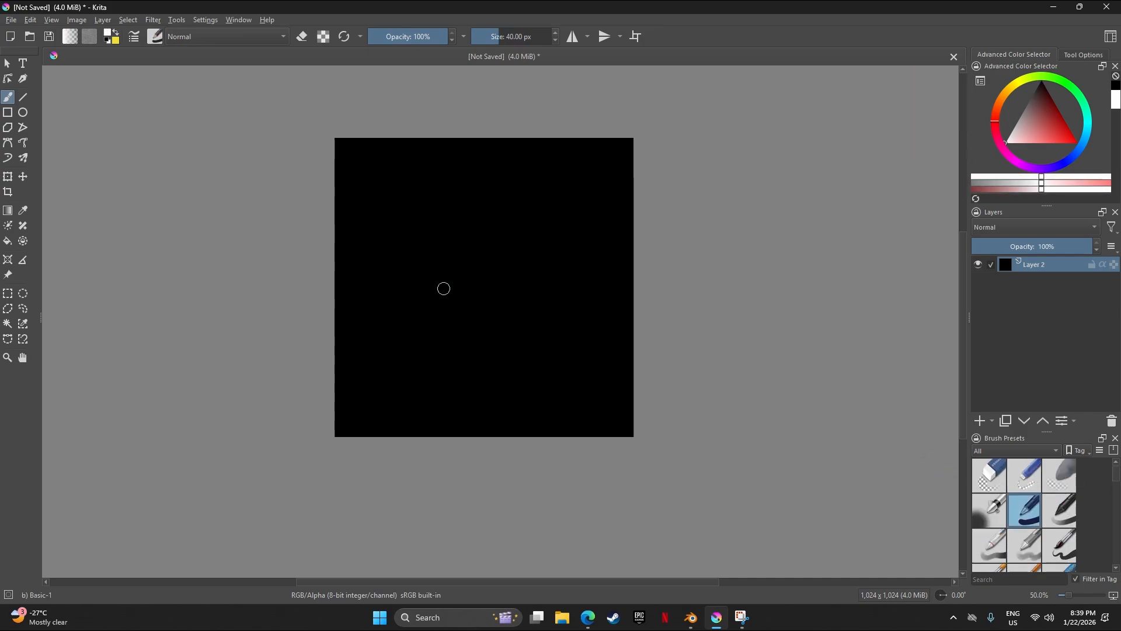
Step: Paint a solid white blob near the middle of the black canvas and undo it
mouse_move(465, 298)
mouse_down()
mouse_move(481, 260)
mouse_move(462, 292)
mouse_move(485, 300)
mouse_move(500, 290)
mouse_move(478, 283)
mouse_move(495, 258)
mouse_move(461, 282)
mouse_move(498, 286)
mouse_up()
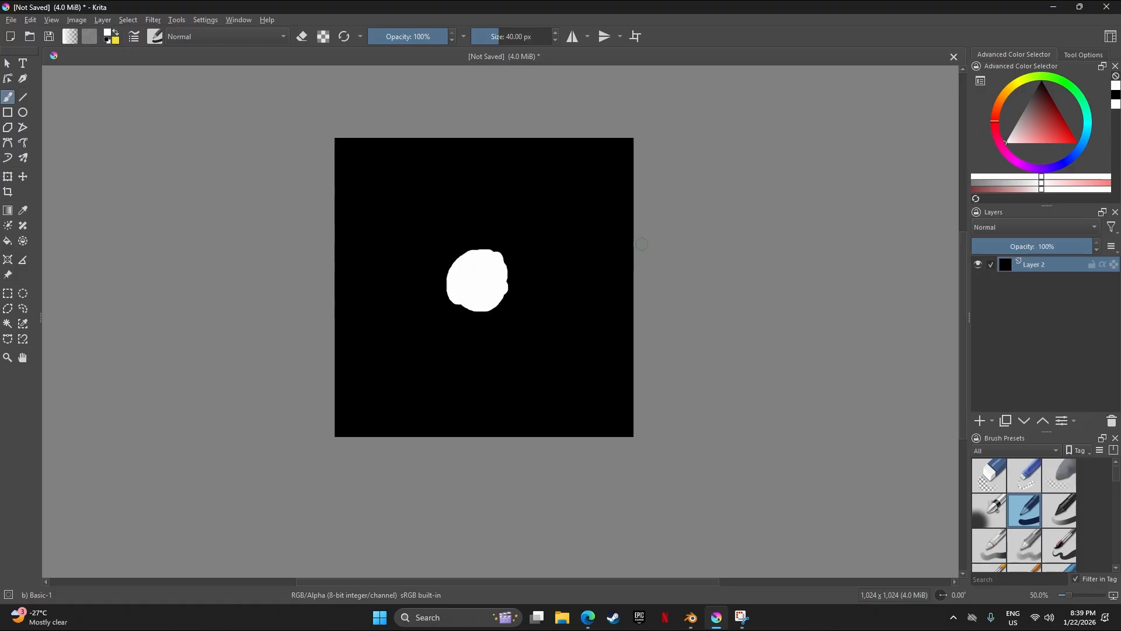
key(ctrl+z)
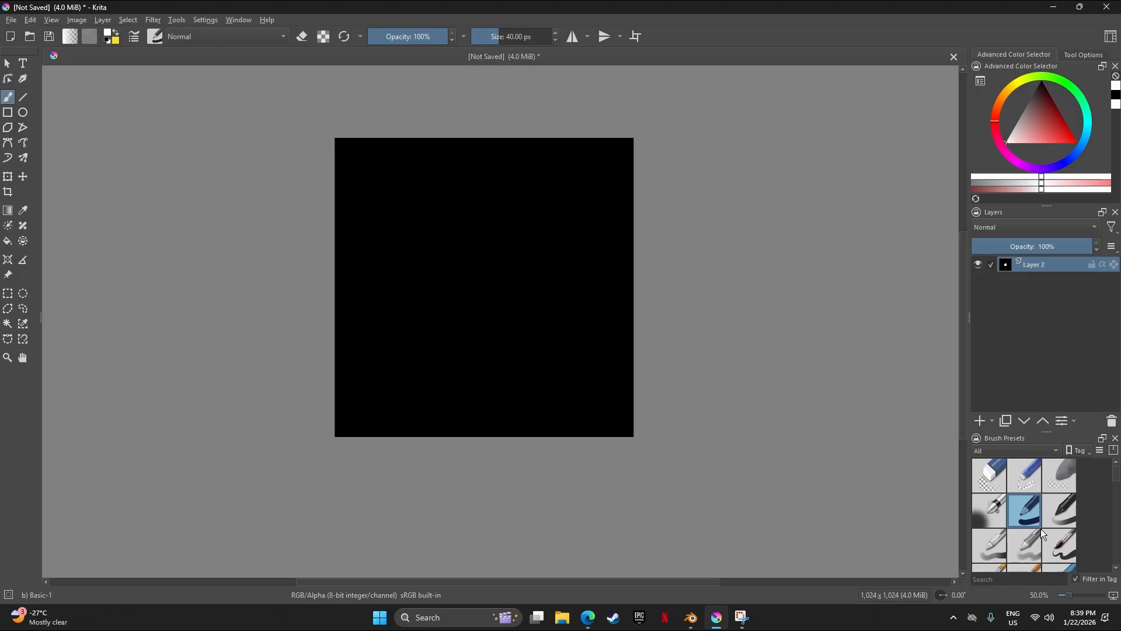
Step: Stamp the z) Stamp Herbals brush preset in white near the middle of the black canvas and undo it
scroll(1041, 528, down, 6)
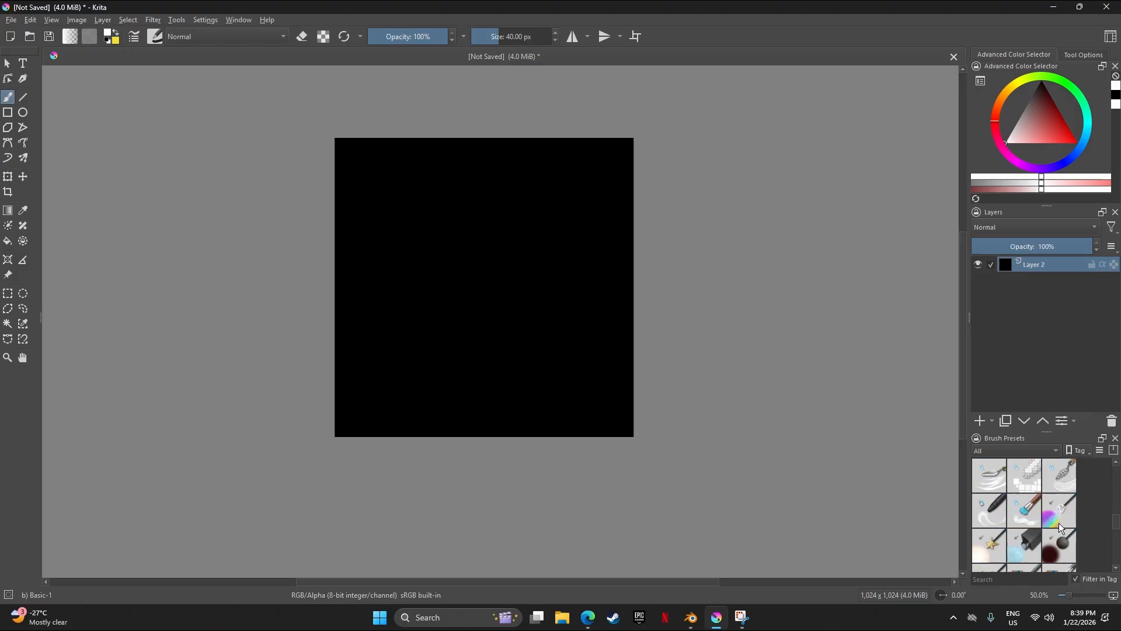
scroll(1059, 513, down, 6)
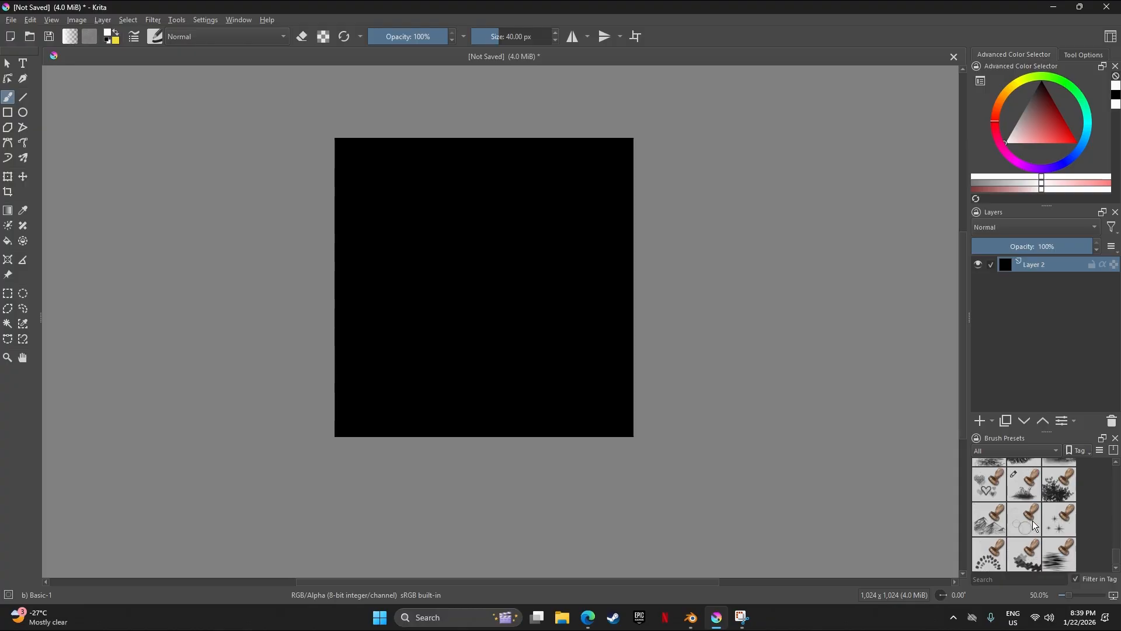
click(1024, 485)
click(464, 290)
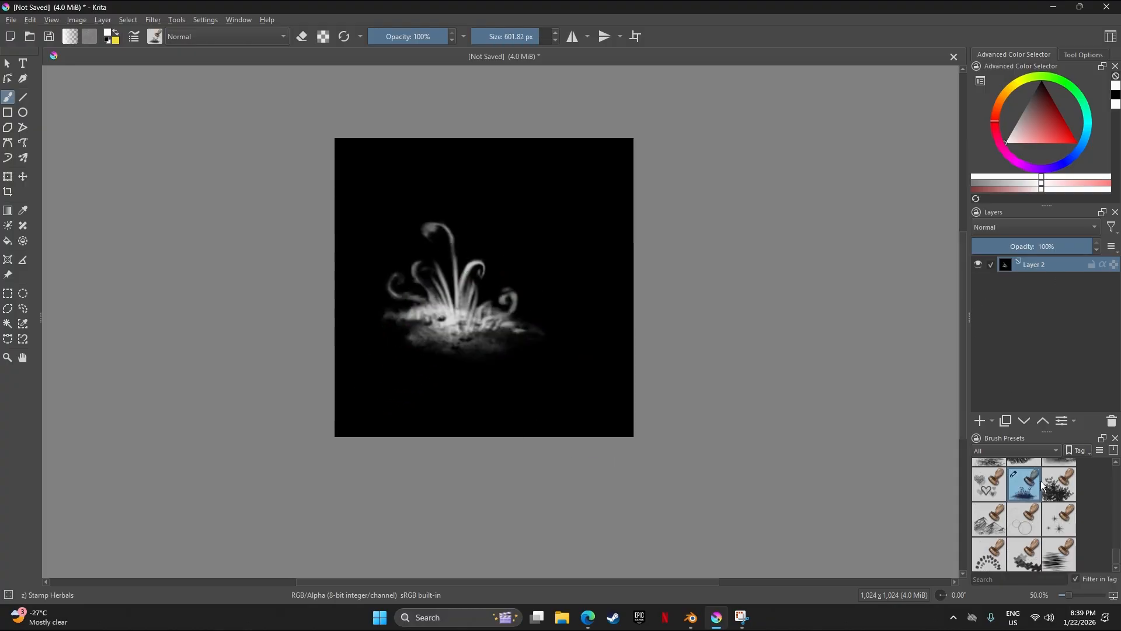
mouse_move(1029, 484)
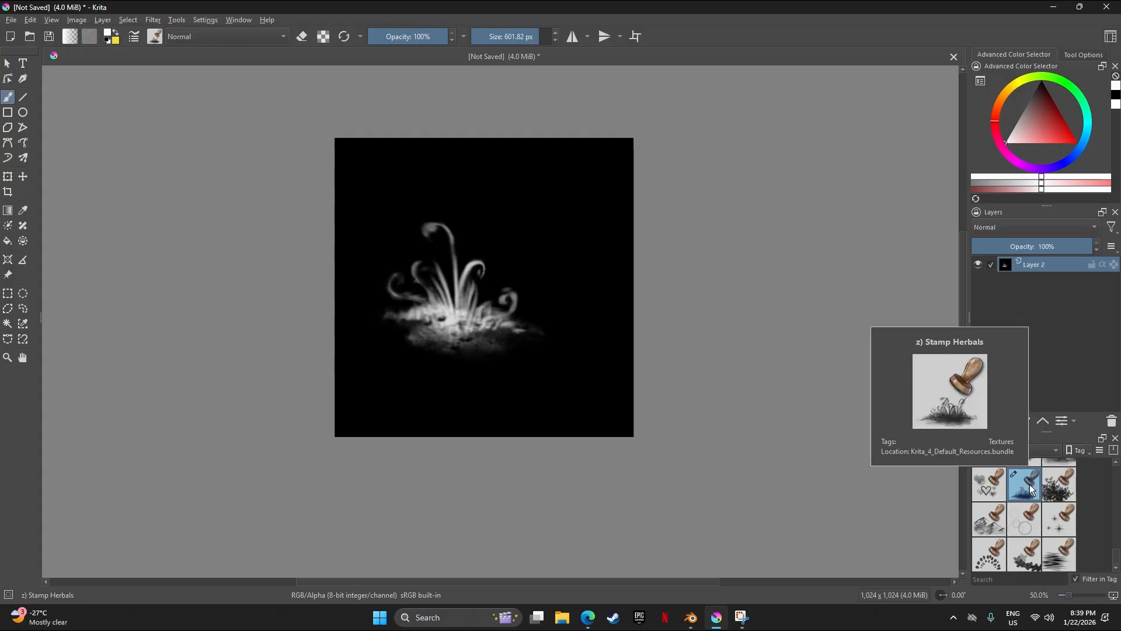
key(ctrl+z)
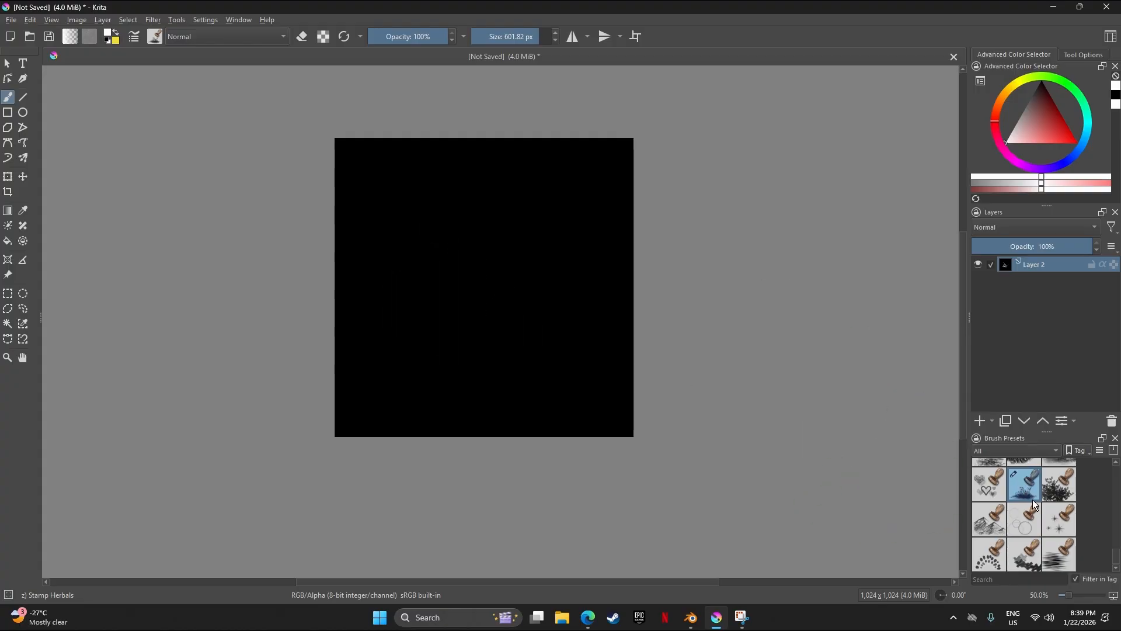
Step: Choose the z) Stamp Hearts brush preset
scroll(1031, 500, up, 2)
scroll(1031, 500, down, 2)
click(981, 483)
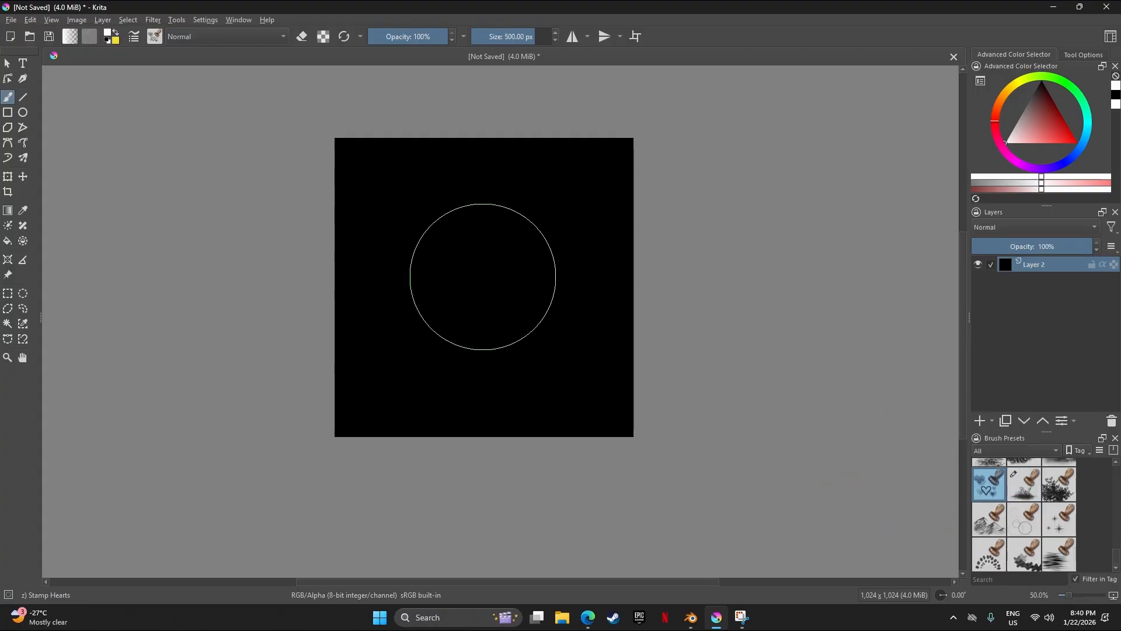
Step: Stamp a dense cluster of white hearts in the middle of the canvas and undo it
mouse_move(483, 278)
mouse_down()
mouse_move(869, 162)
mouse_move(496, 251)
mouse_move(485, 272)
mouse_up()
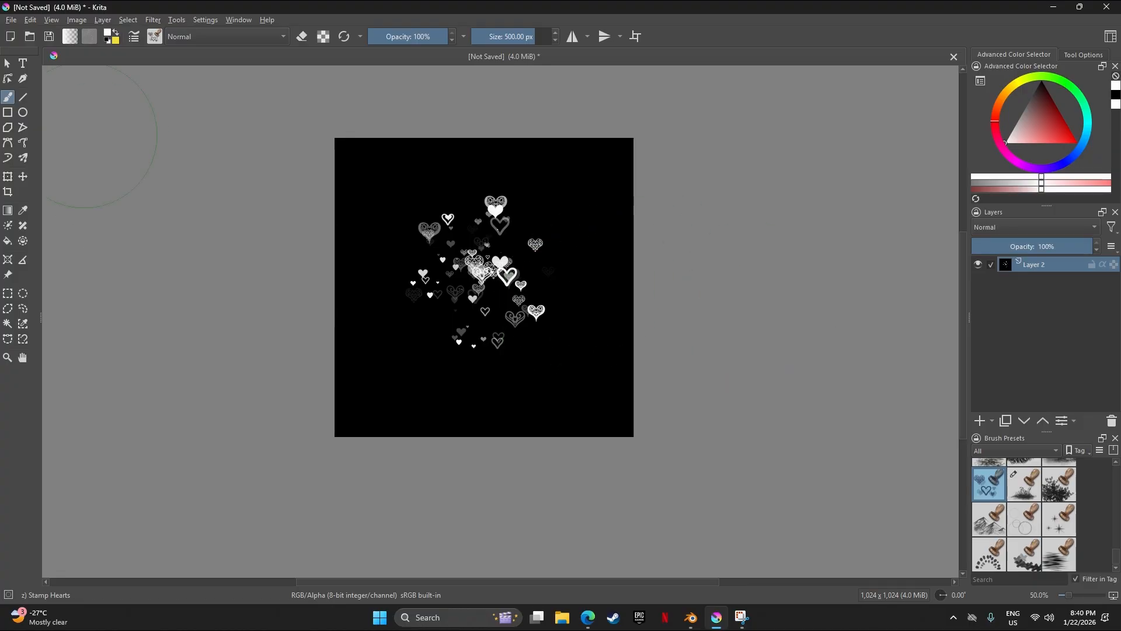
click(11, 20)
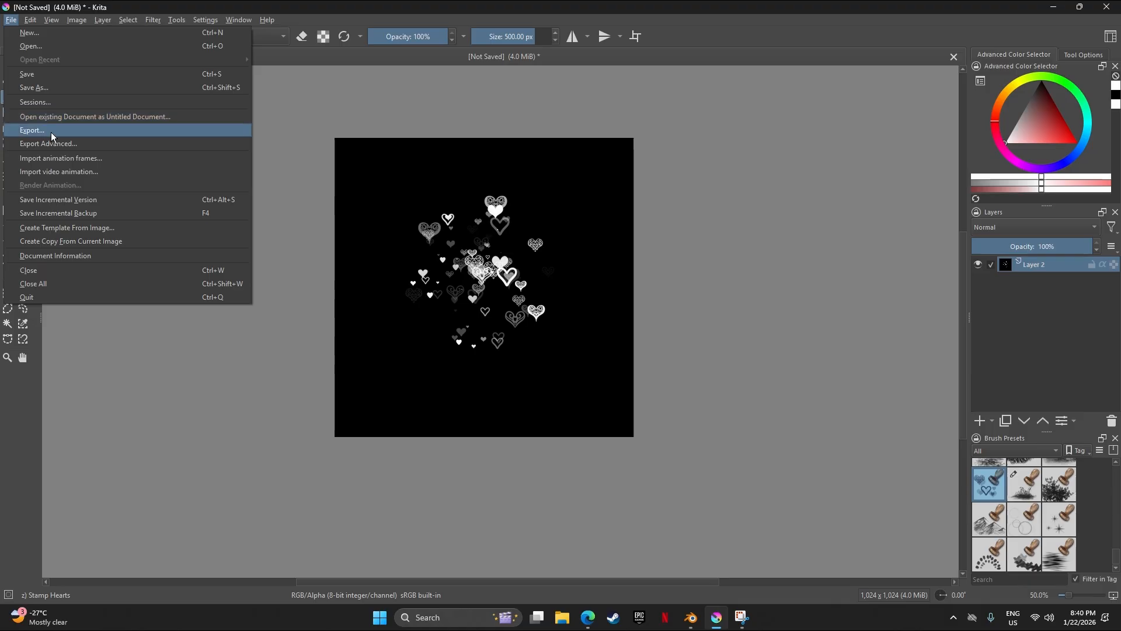
click(52, 137)
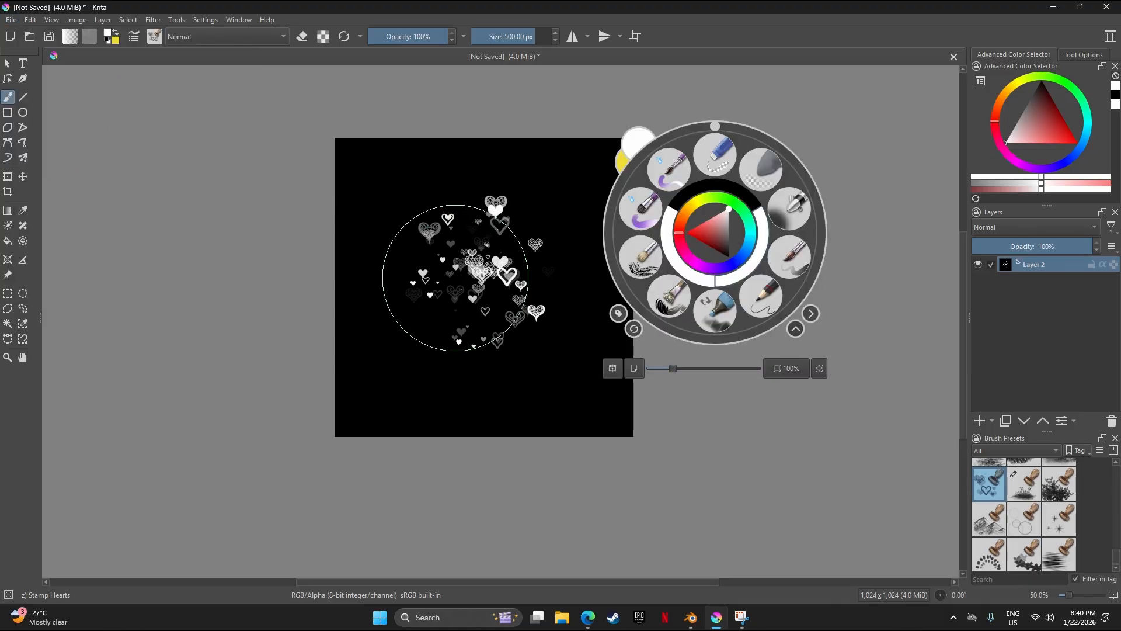
click(455, 278)
key(ctrl+z)
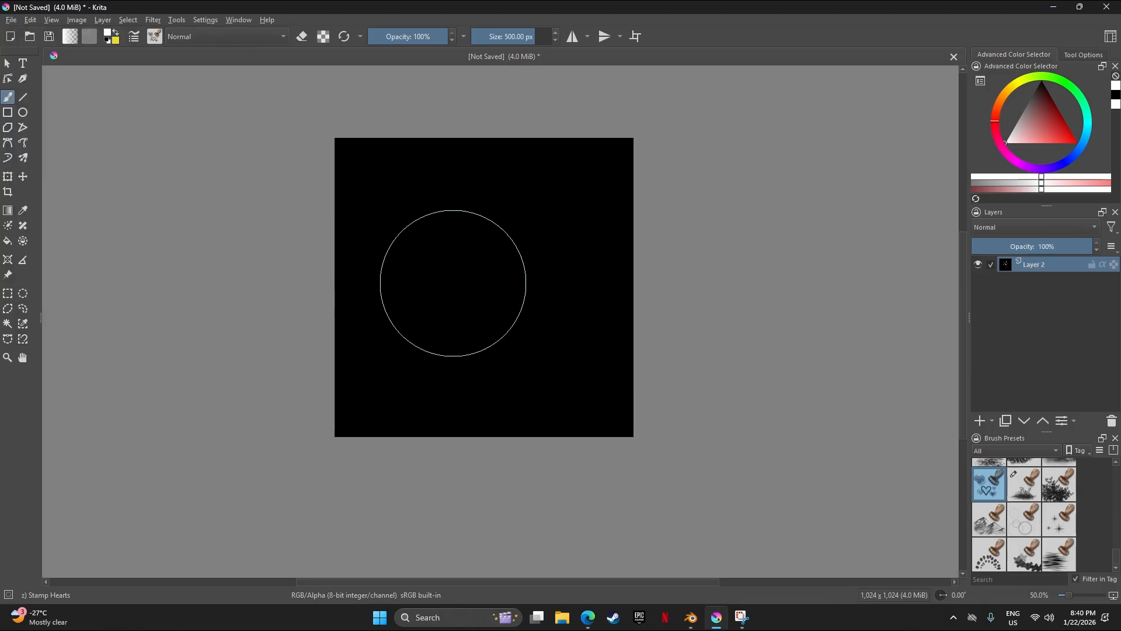
Step: Stamp a loose scatter of white hearts around the canvas centre and export the image as the PNG brush_hearts_1 with the default options
click(477, 288)
mouse_move(477, 288)
mouse_down()
mouse_move(481, 246)
mouse_move(427, 300)
mouse_move(530, 307)
mouse_move(500, 326)
mouse_move(524, 255)
mouse_move(441, 252)
mouse_move(471, 245)
mouse_move(503, 305)
mouse_move(512, 275)
mouse_up()
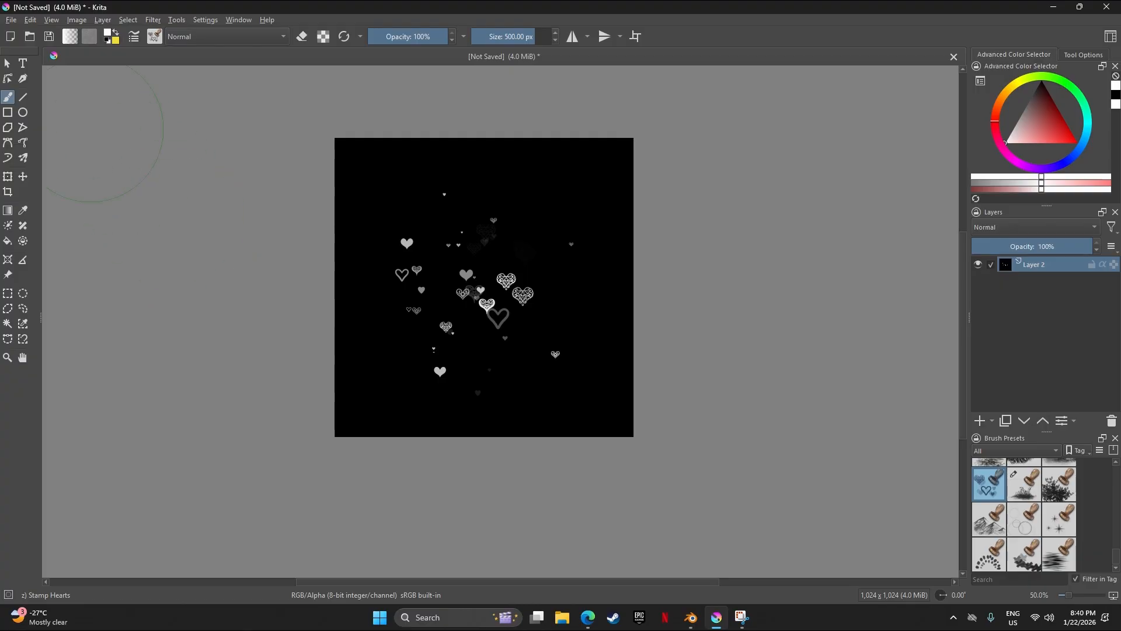
click(18, 21)
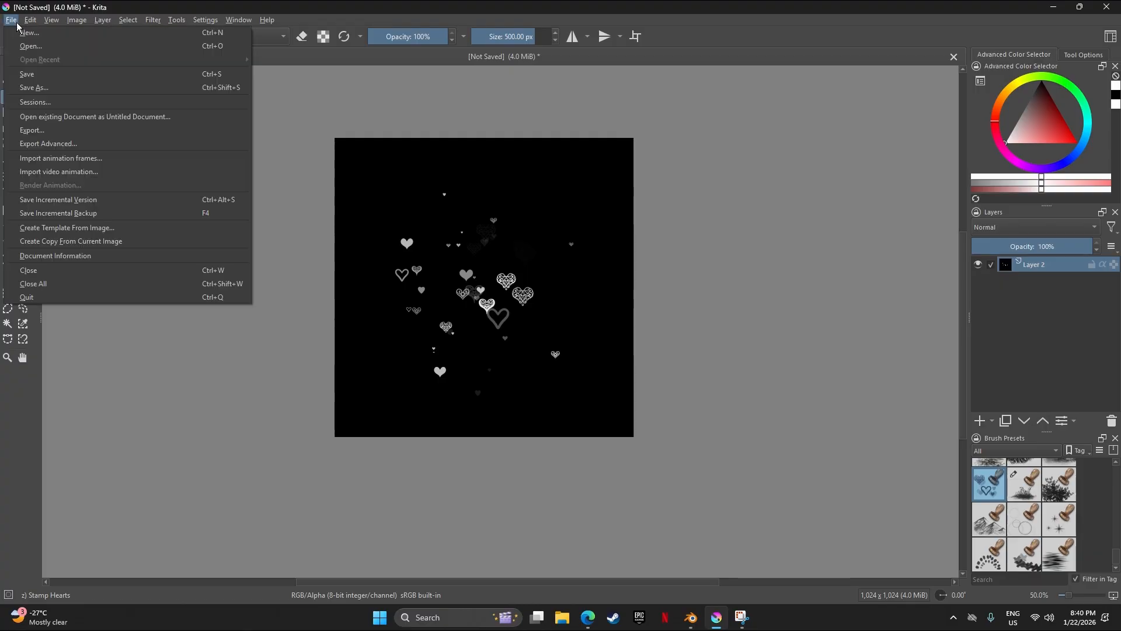
click(47, 130)
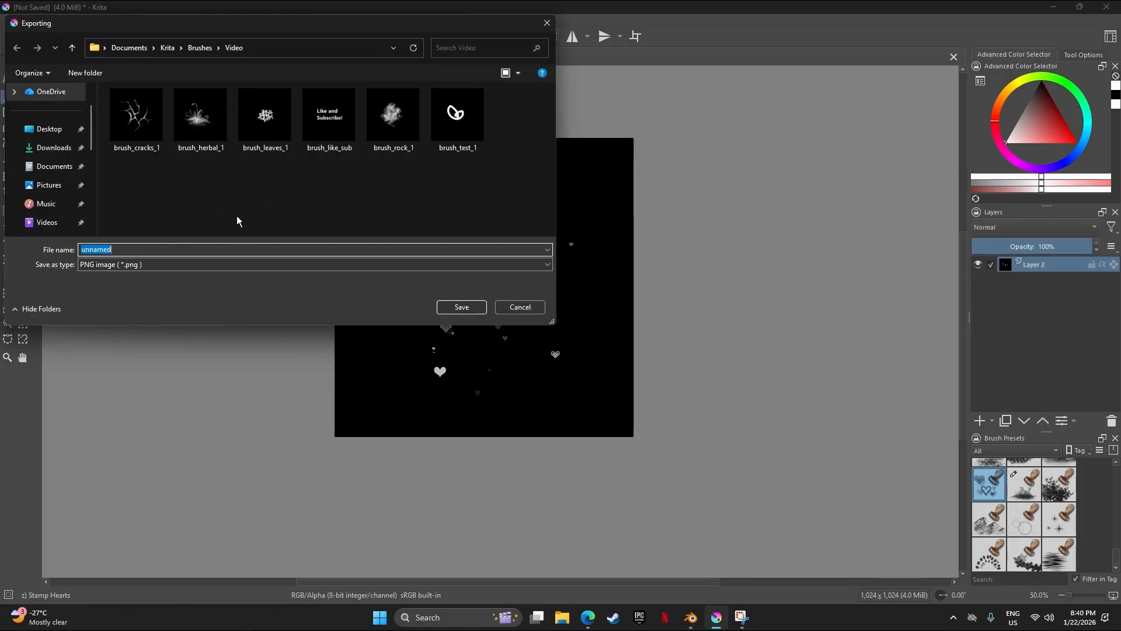
key(BackSpace)
text(brush_hearts_1)
key(Return)
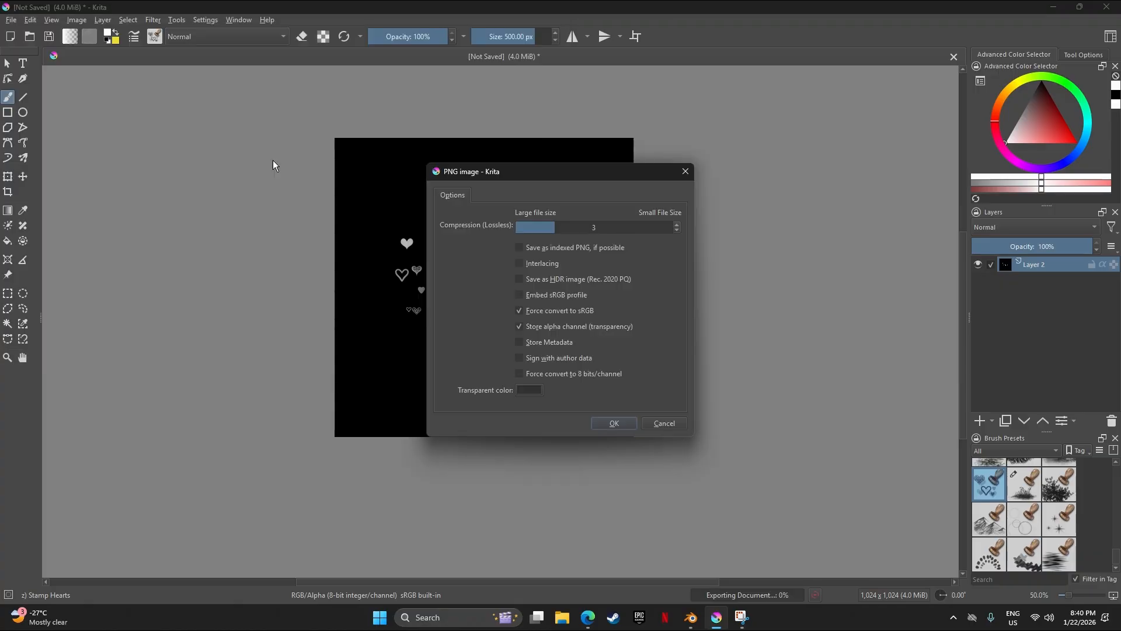
key(Return)
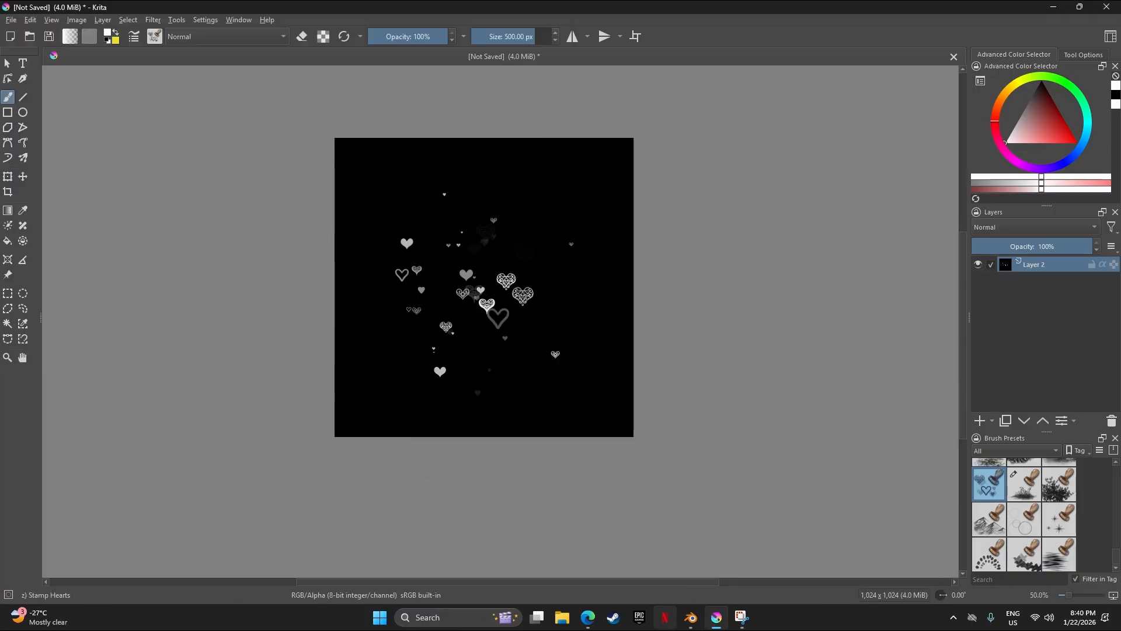
Step: Switch to Blender, show all brushes in an enlarged asset shelf and select the Draw brush
click(690, 617)
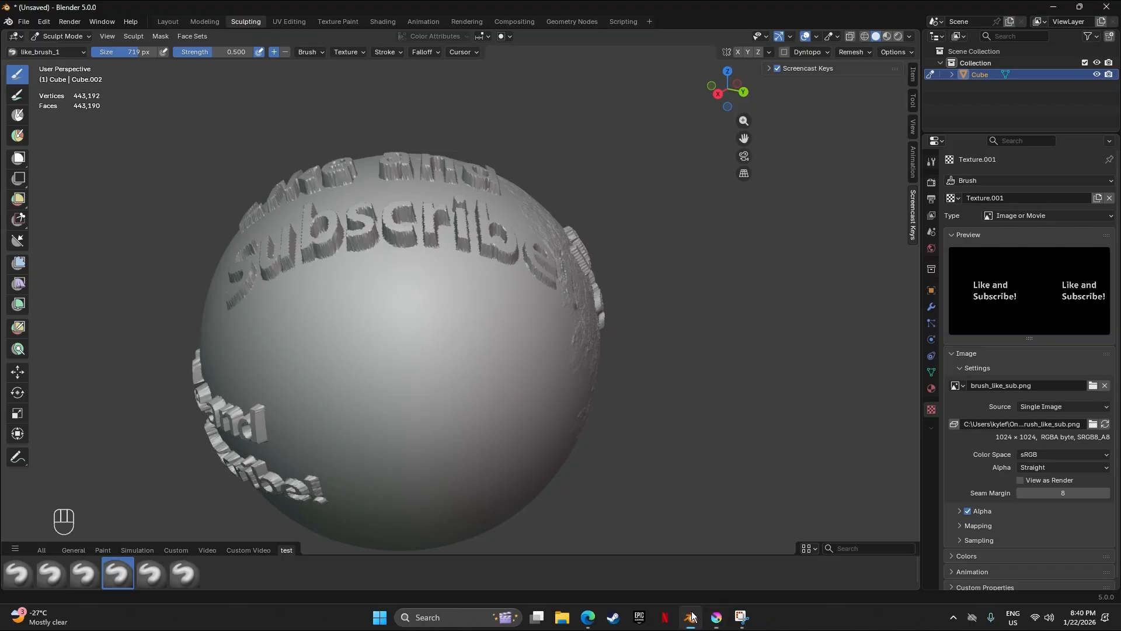
drag(386, 333, 380, 310)
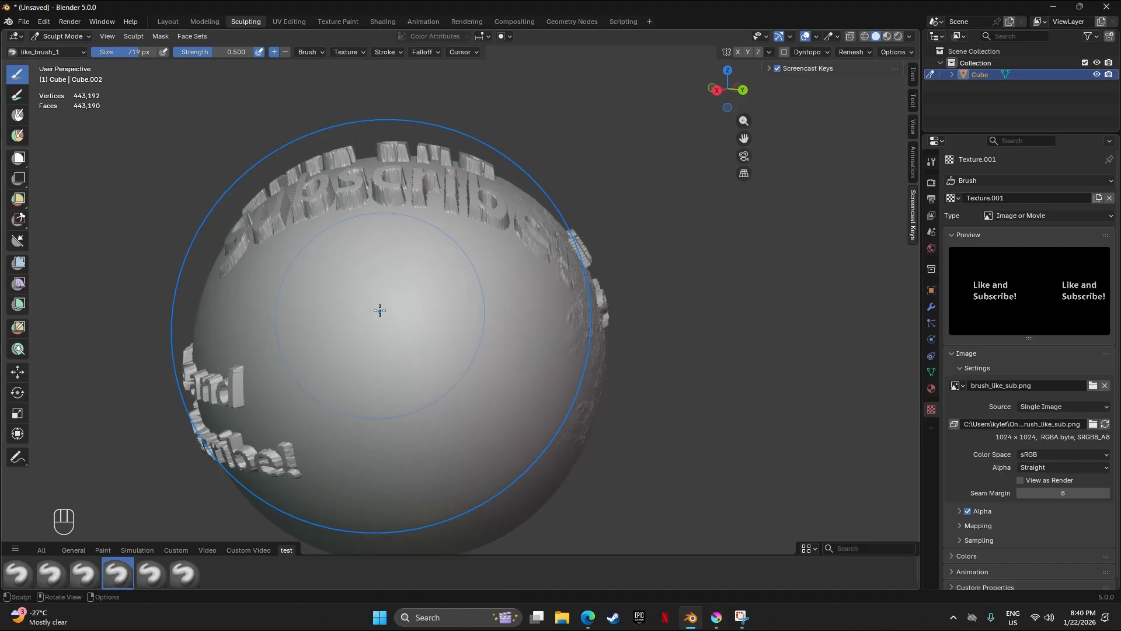
click(36, 550)
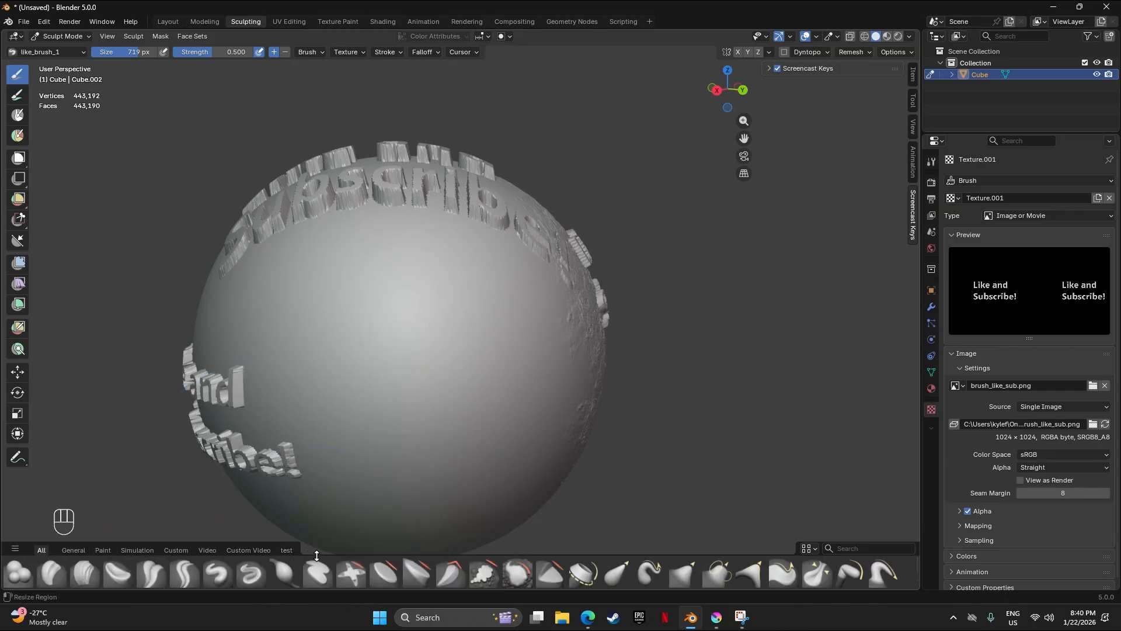
drag(314, 544, 321, 512)
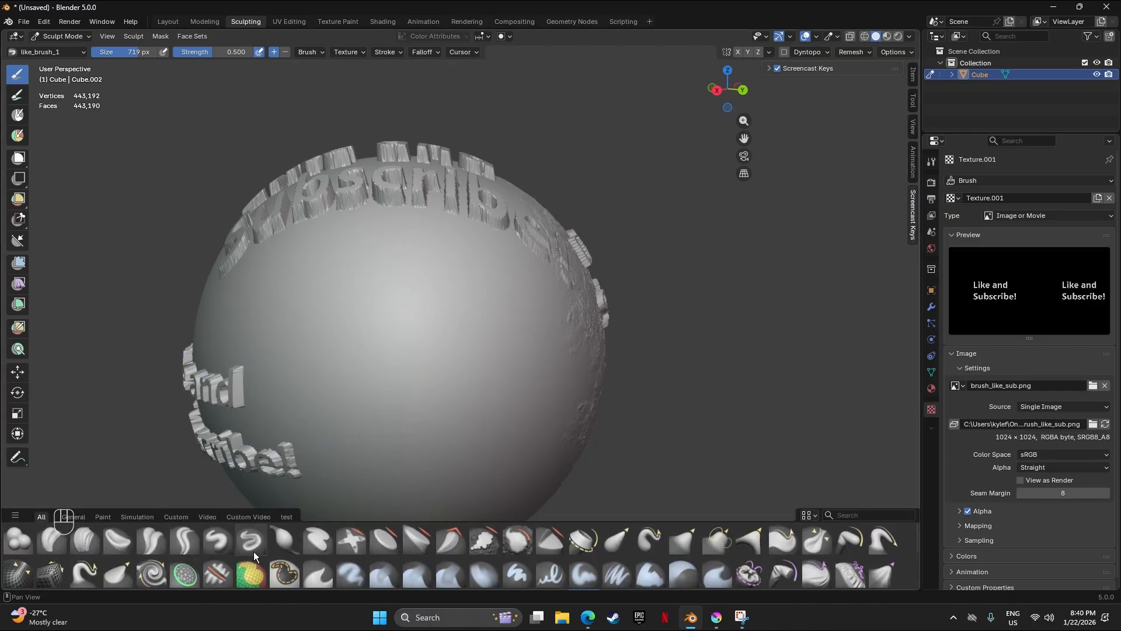
click(220, 548)
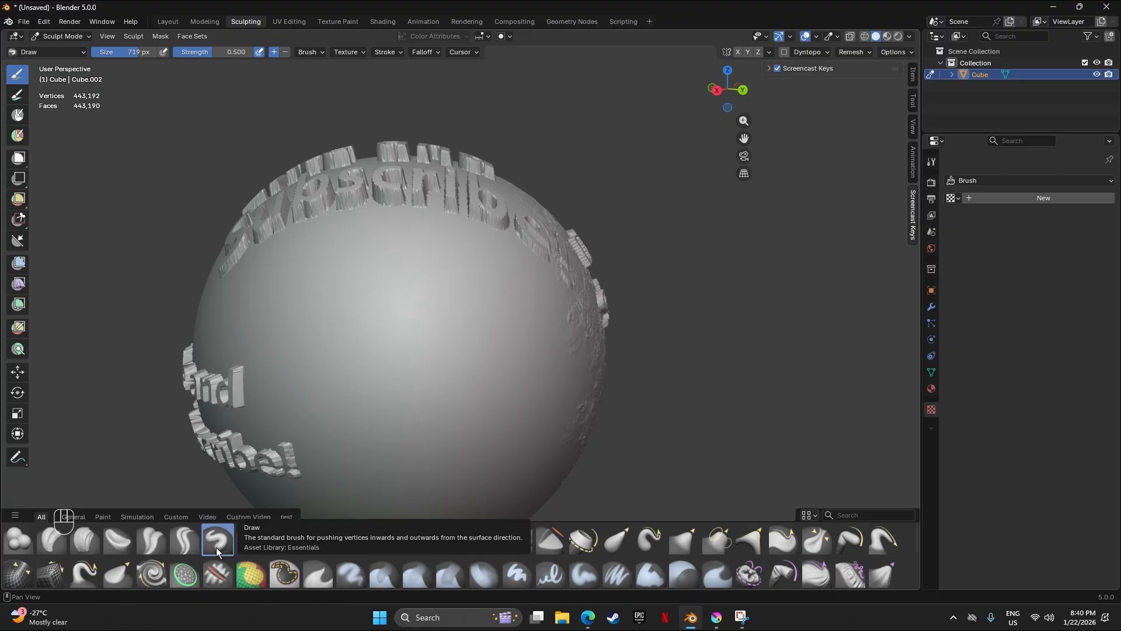
Step: Reduce the Draw brush size to 130 px, test a stroke on the front of the sphere and undo it
key(f)
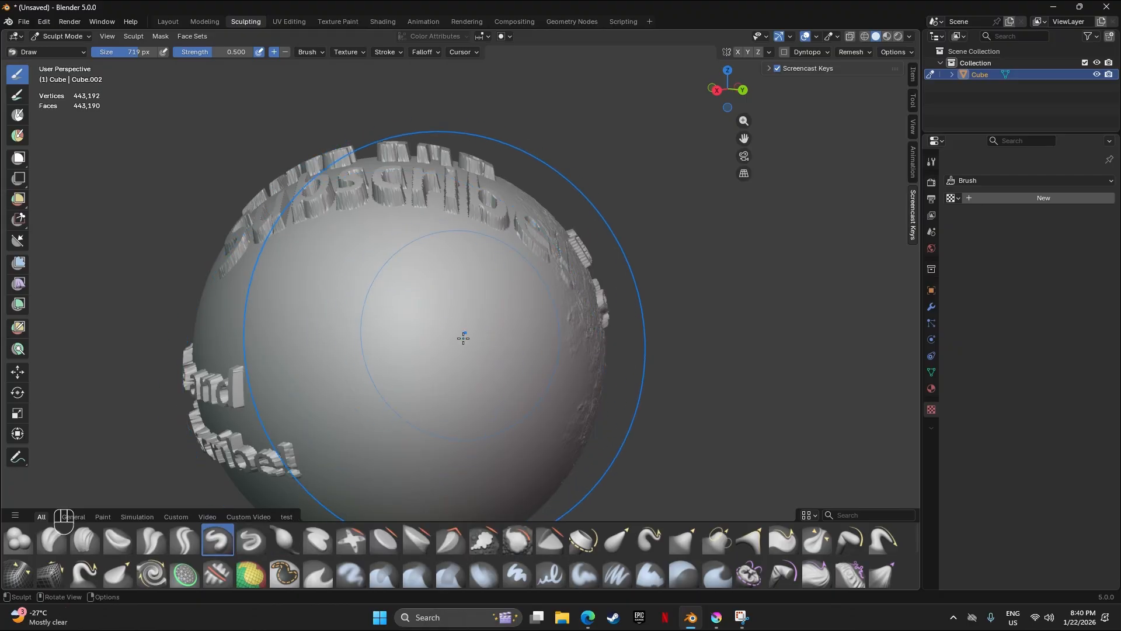
click(195, 323)
key(f)
click(380, 355)
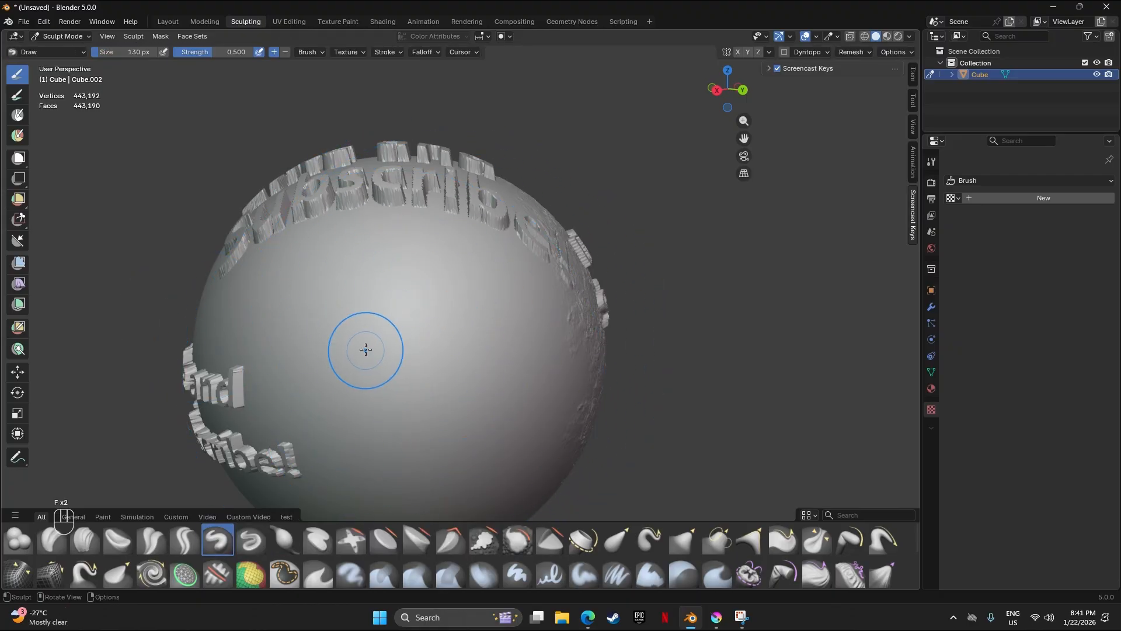
mouse_move(366, 350)
mouse_down()
mouse_move(330, 374)
mouse_move(374, 336)
mouse_move(346, 344)
mouse_up()
mouse_move(345, 345)
mouse_down()
mouse_move(389, 296)
mouse_move(418, 401)
mouse_move(436, 366)
mouse_up()
key(ctrl+z)
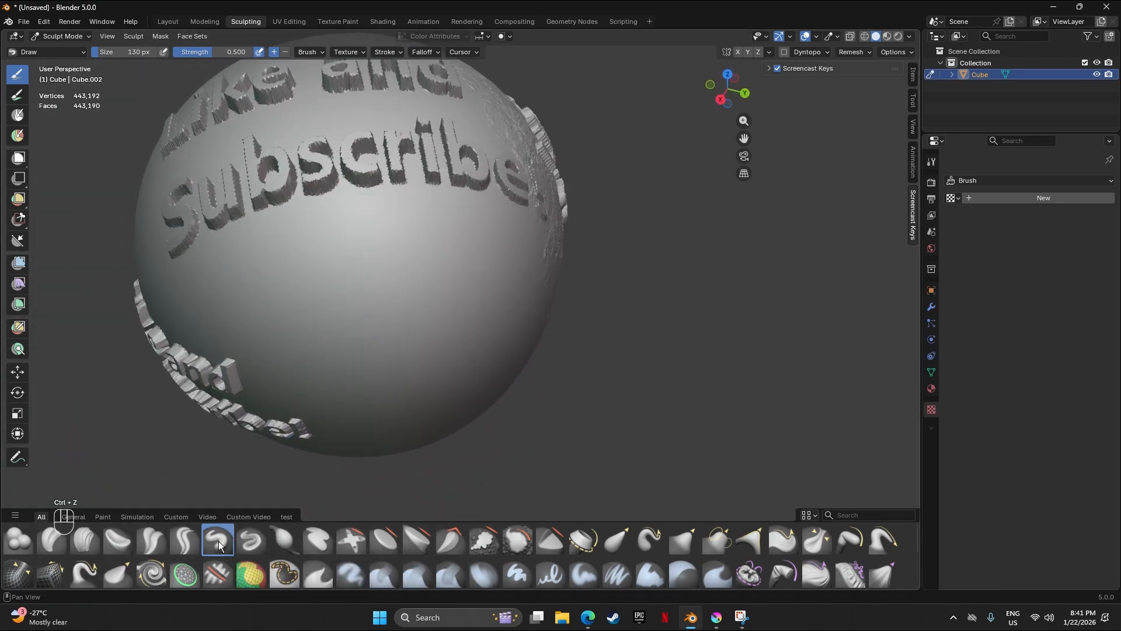
Step: Start duplicating the Draw brush as a new brush asset
right_click(218, 541)
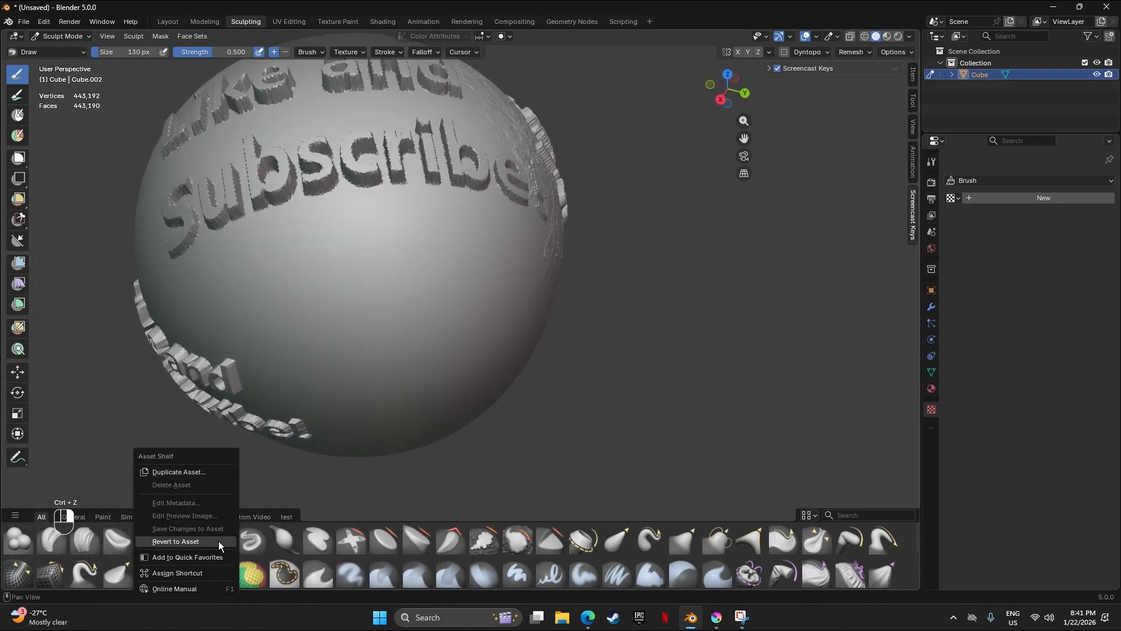
click(185, 471)
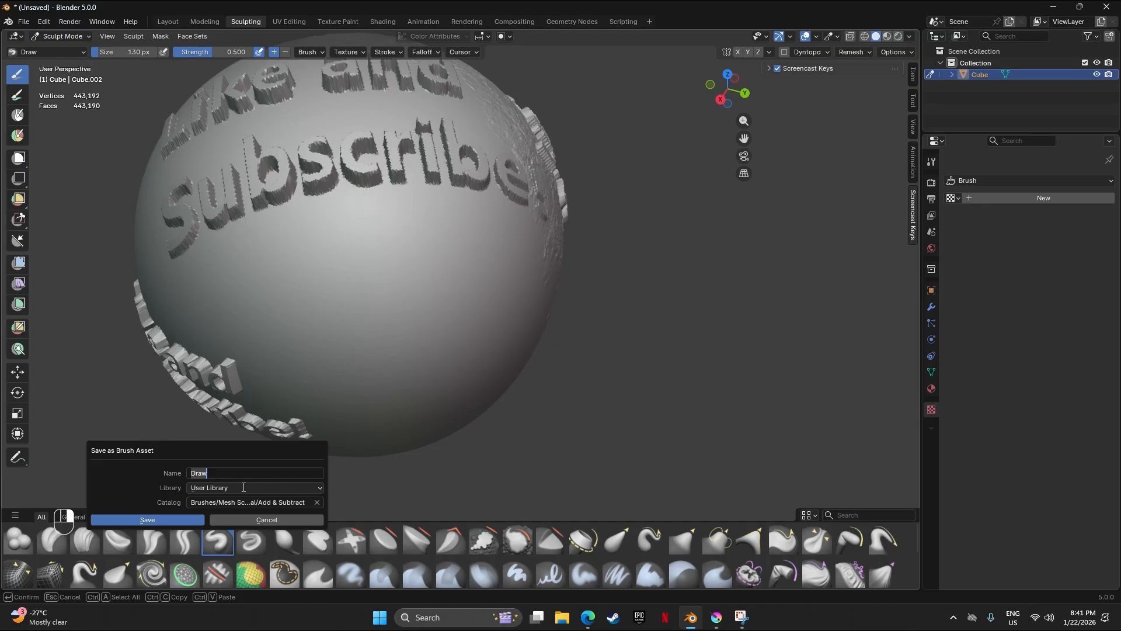
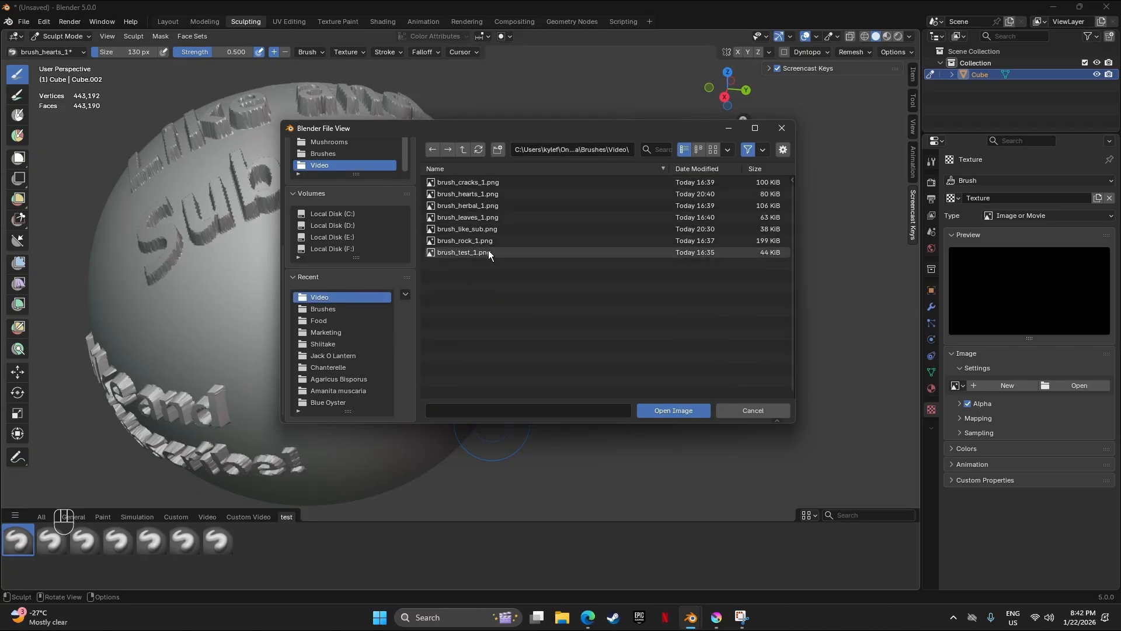
Step: Load brush_hearts_1.png as the brush's texture image and save the changes to the brush_hearts_1 asset
double_click(479, 193)
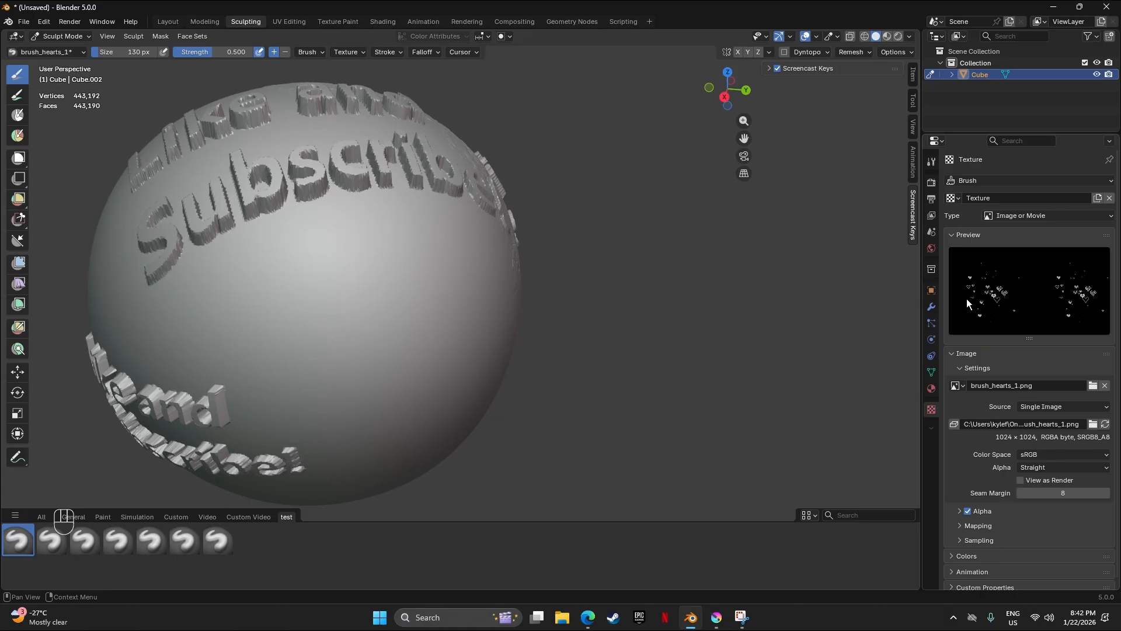
click(930, 163)
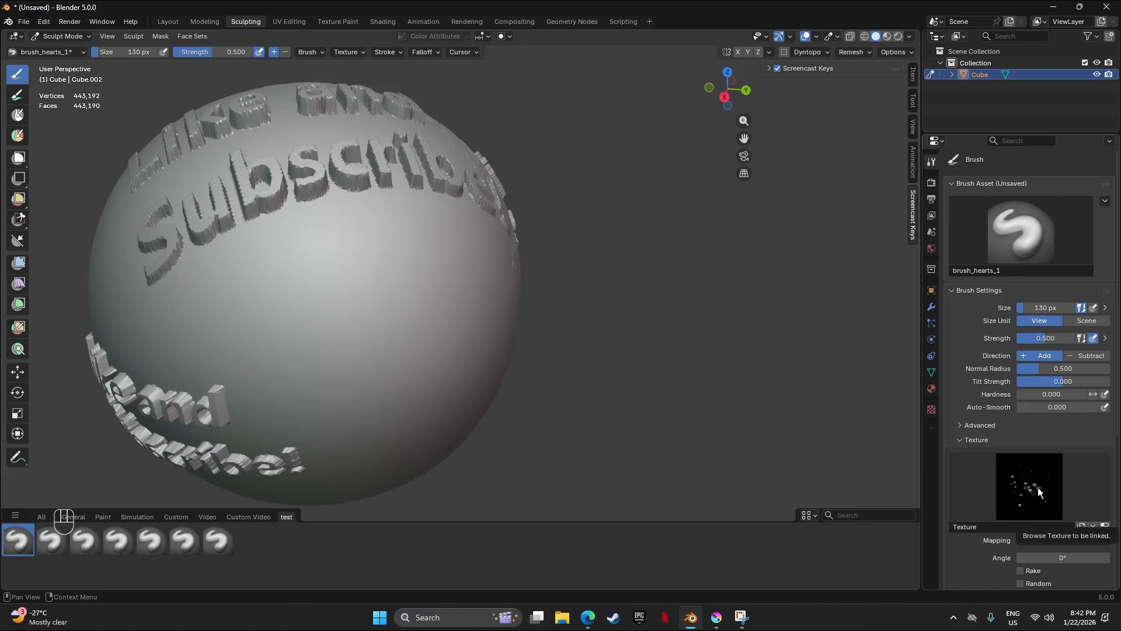
click(1104, 202)
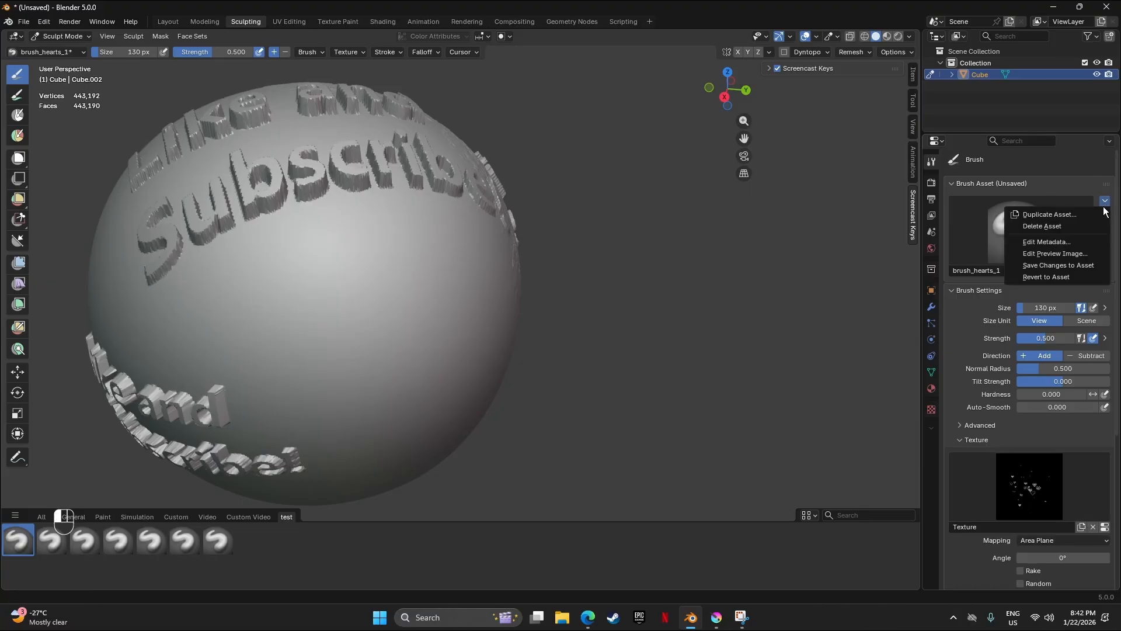
click(1074, 268)
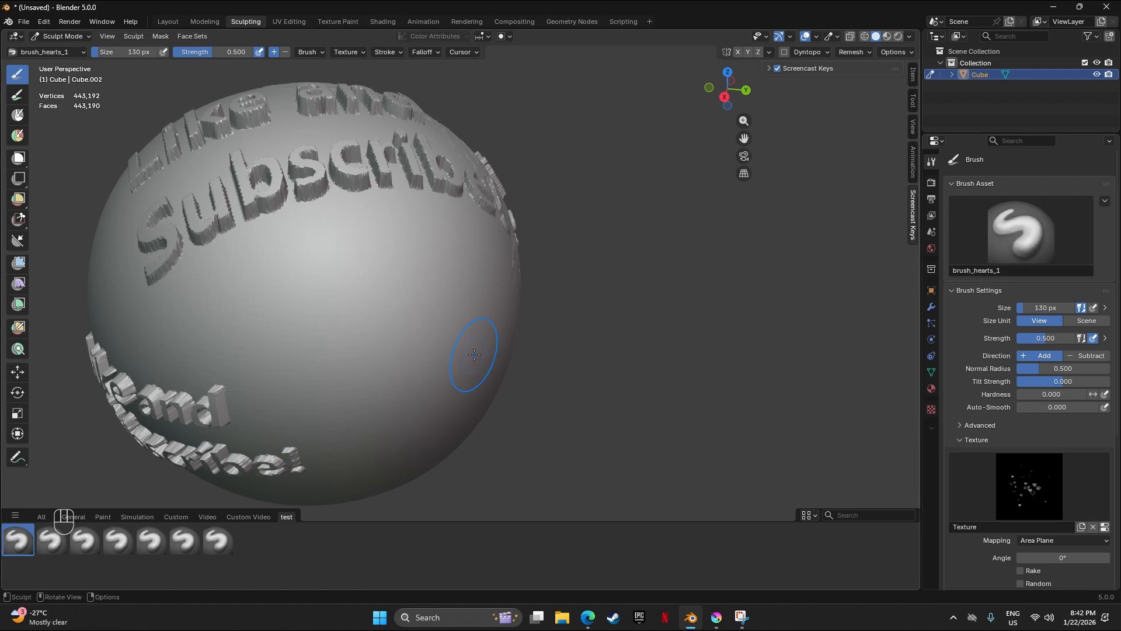
Step: Enlarge the brush to 589 px, stamp the hearts texture below the raised lettering on the sphere and inspect the raised hearts
drag(400, 286, 423, 287)
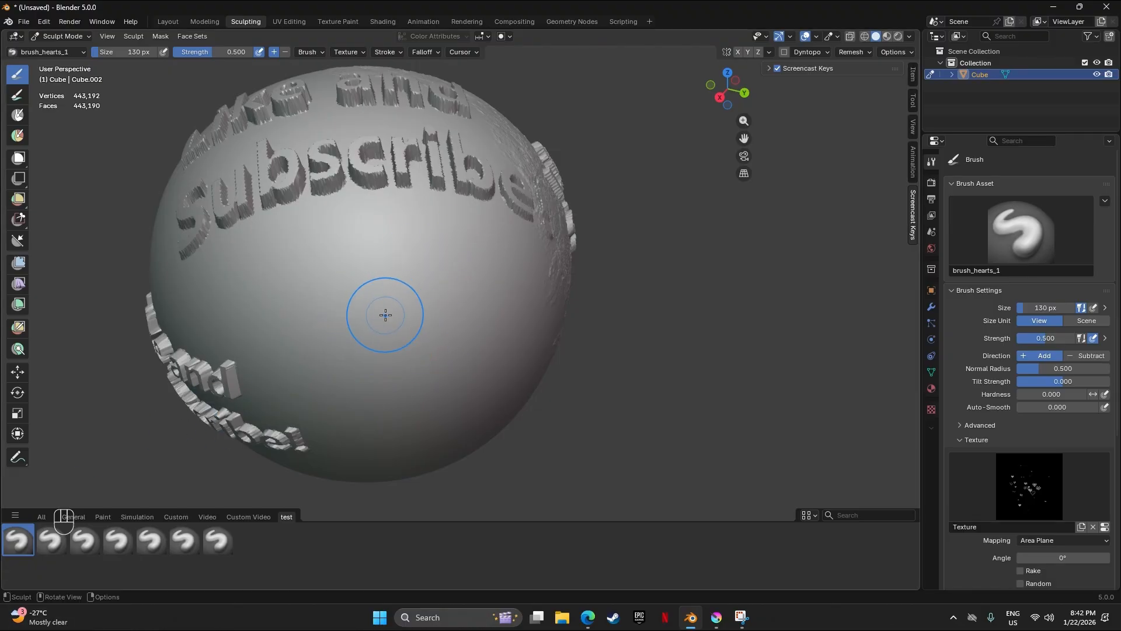
key(f)
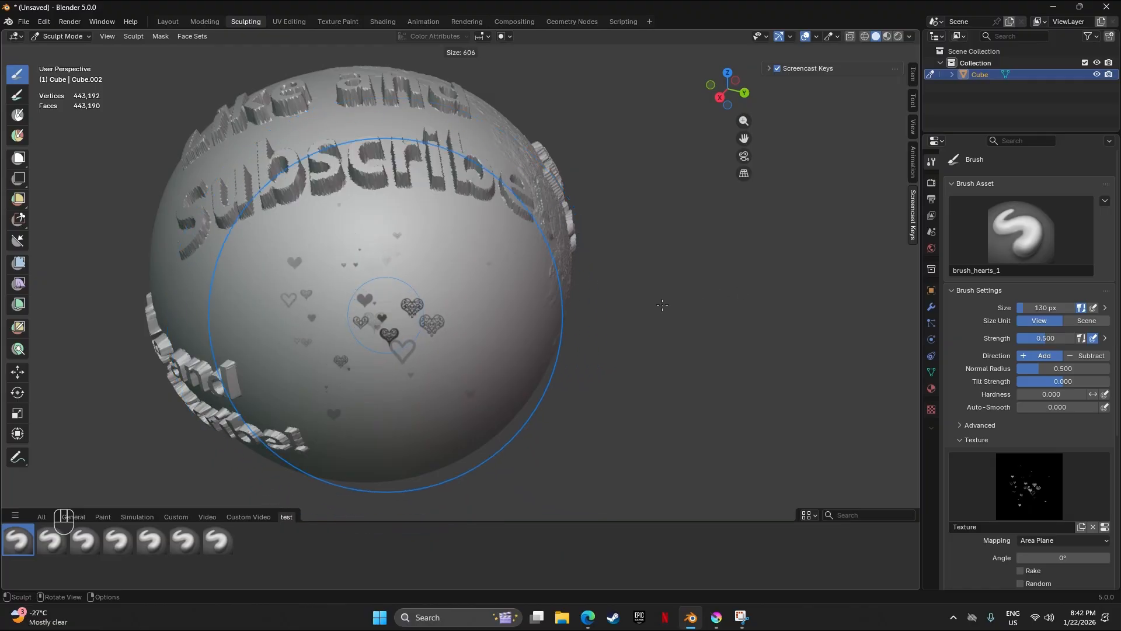
click(671, 308)
drag(575, 301, 513, 314)
click(424, 327)
drag(424, 327, 437, 306)
scroll(466, 300, up, 10)
scroll(467, 300, down, 3)
scroll(468, 300, down, 6)
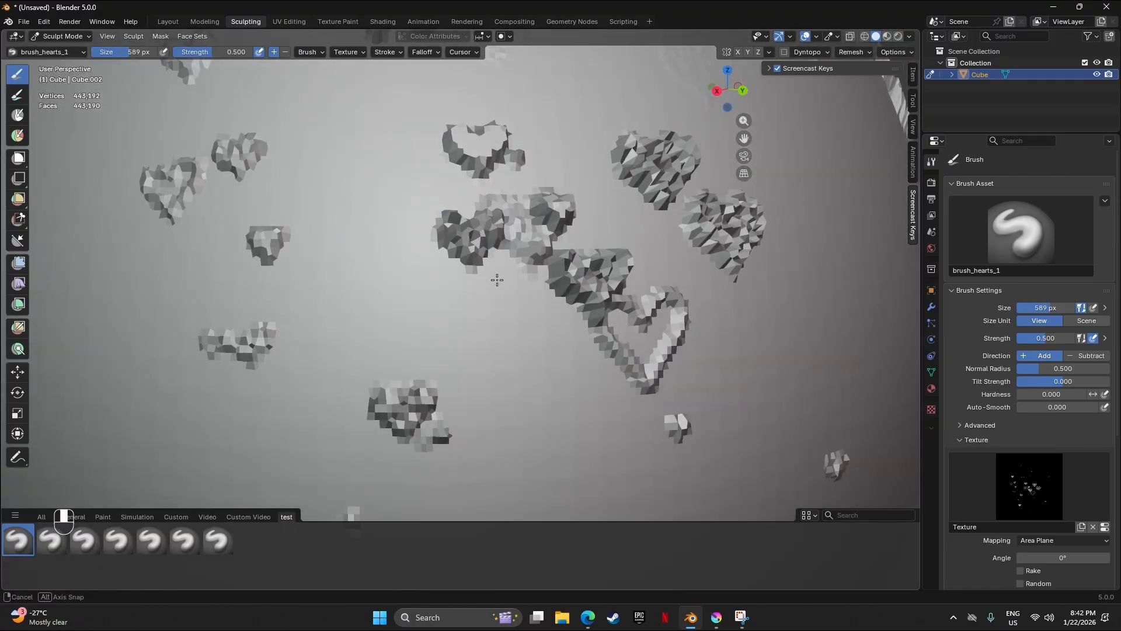
scroll(480, 292, up, 3)
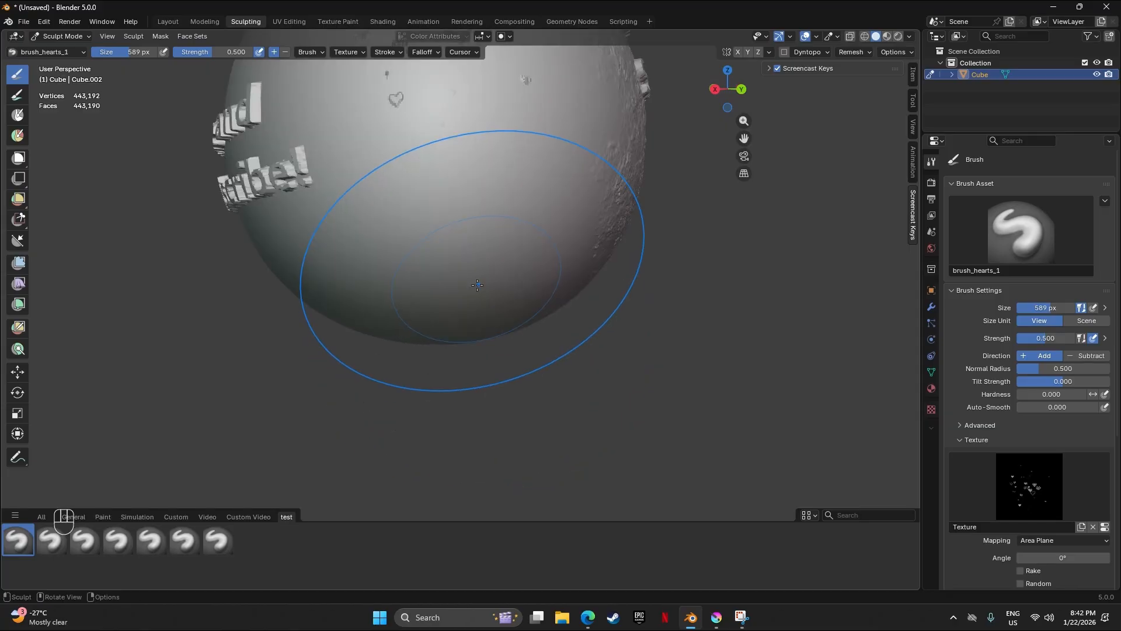
scroll(465, 270, down, 3)
Step: Stamp the hearts texture on further areas of the sphere with the brush_hearts_1 brush
mouse_move(464, 266)
mouse_down()
mouse_move(457, 233)
mouse_move(446, 241)
mouse_move(507, 241)
mouse_up()
scroll(455, 241, up, 3)
click(453, 244)
click(476, 227)
scroll(490, 228, down, 5)
drag(437, 186, 487, 217)
click(443, 206)
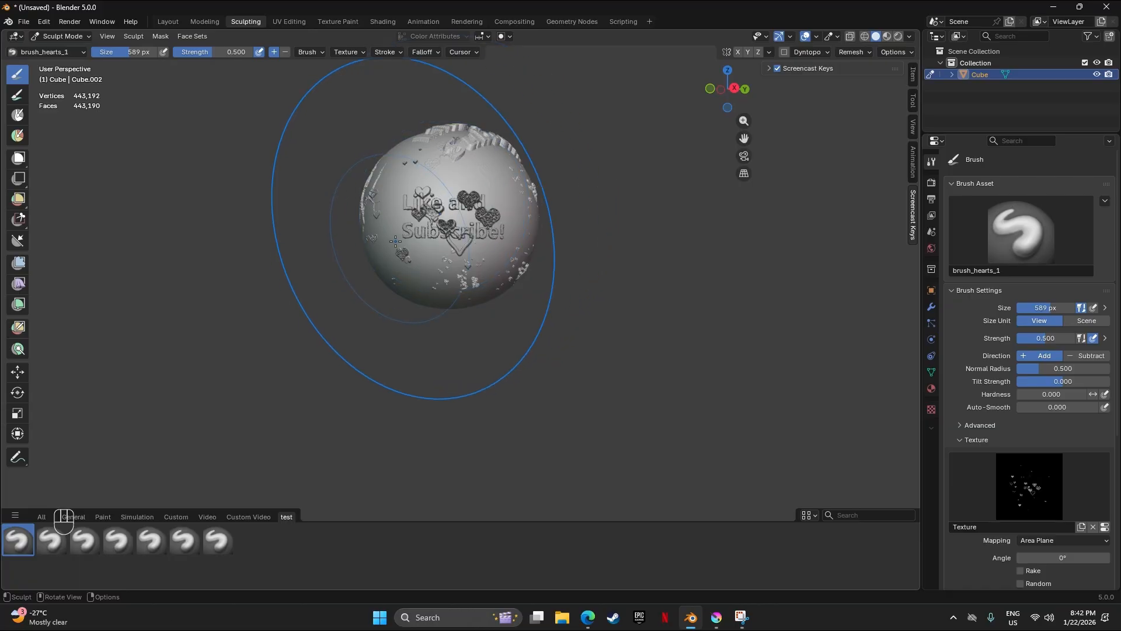
Step: Undo the hearts stamped over the lettering and stamp the hearts texture on the smooth areas around the text
key(ctrl+z)
drag(447, 250, 448, 321)
scroll(373, 330, up, 4)
click(364, 402)
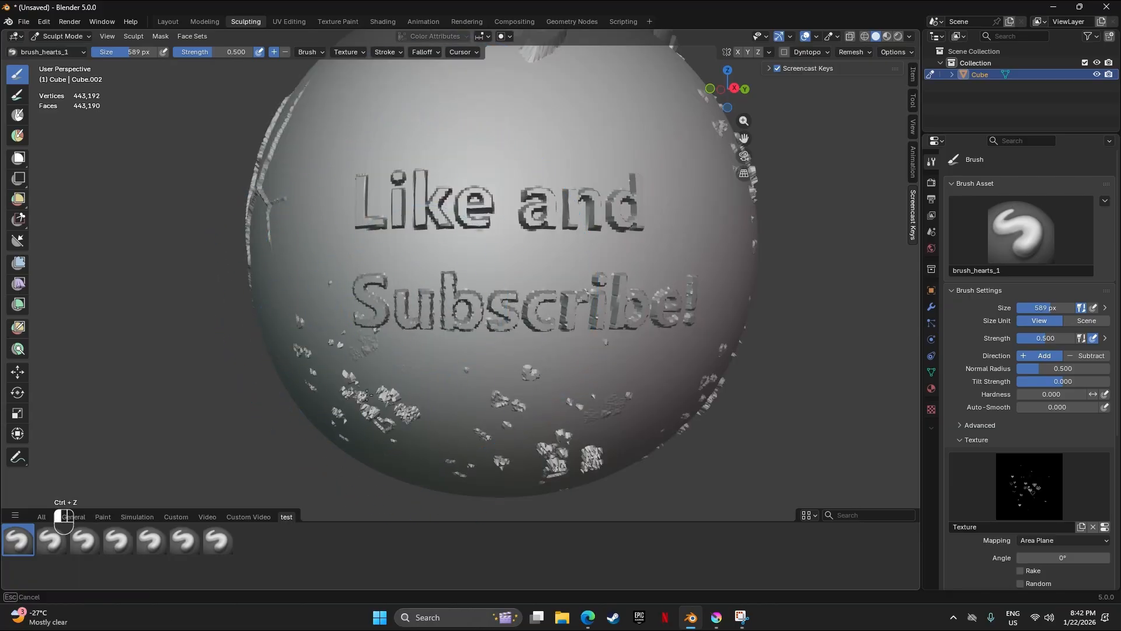
click(301, 240)
click(425, 98)
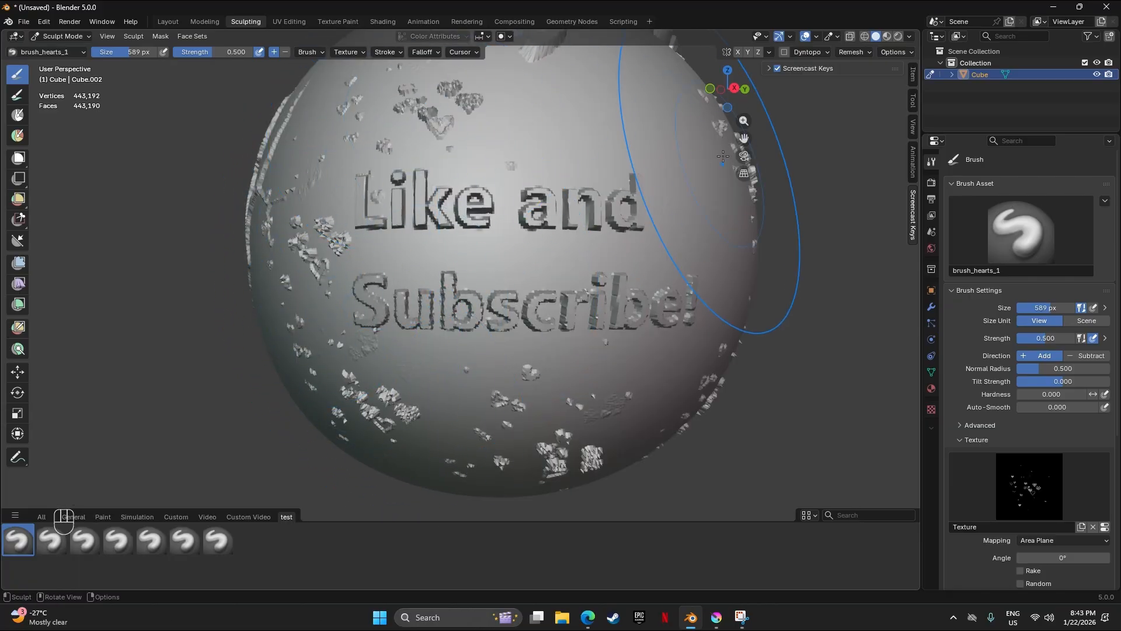
click(651, 145)
scroll(614, 170, down, 7)
drag(528, 269, 509, 251)
scroll(508, 256, up, 5)
drag(502, 292, 520, 230)
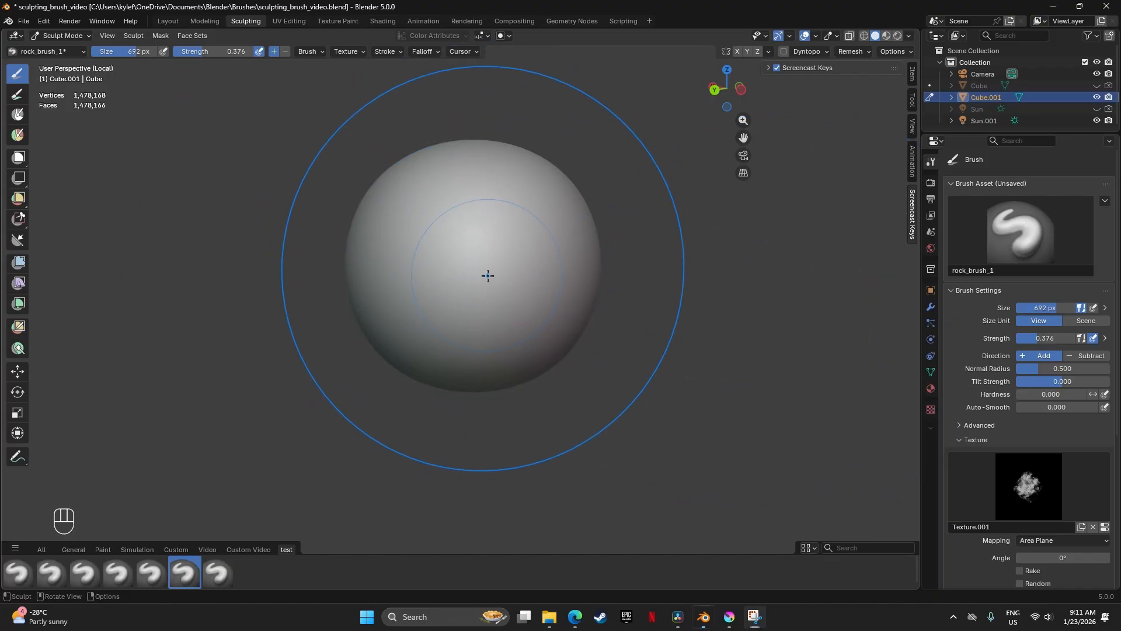
Step: Stamp the rock texture on the front of the smooth sphere with rock_brush_1
drag(488, 272, 485, 283)
click(470, 275)
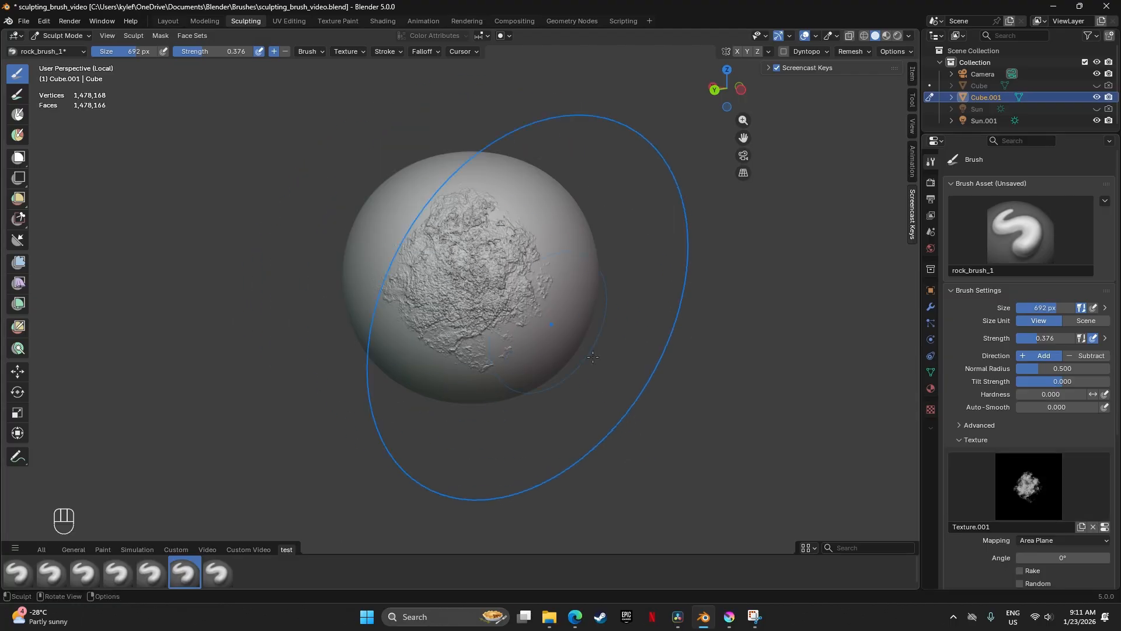
Step: Switch to Krita and try a white stamp on the black canvas with the Texture Big brush preset
click(725, 620)
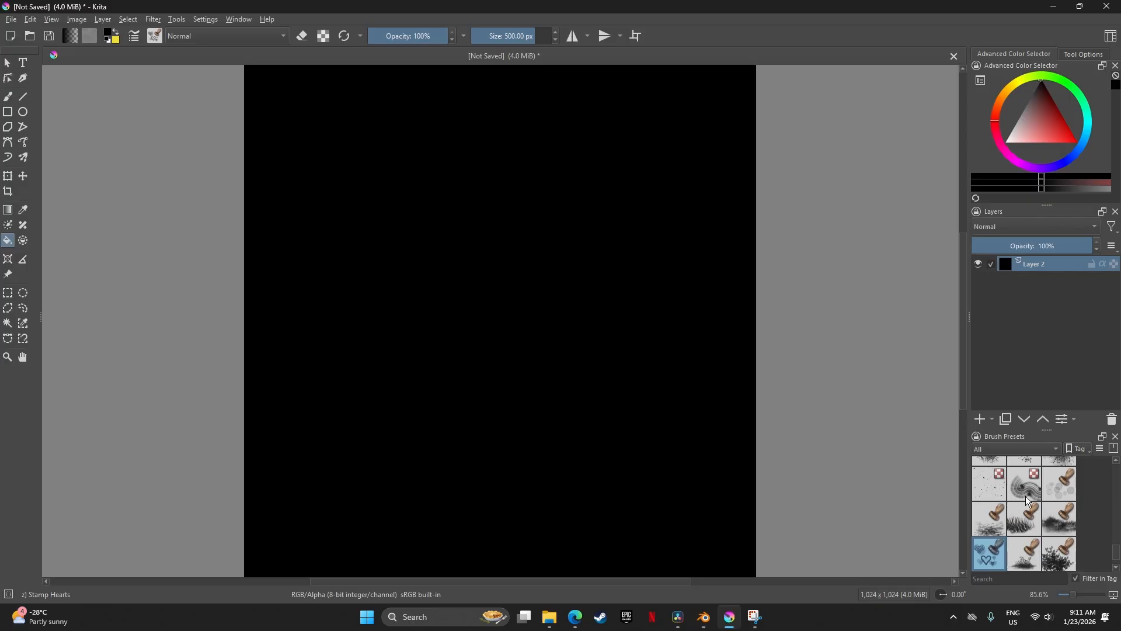
scroll(1026, 501, down, 2)
scroll(1034, 513, up, 2)
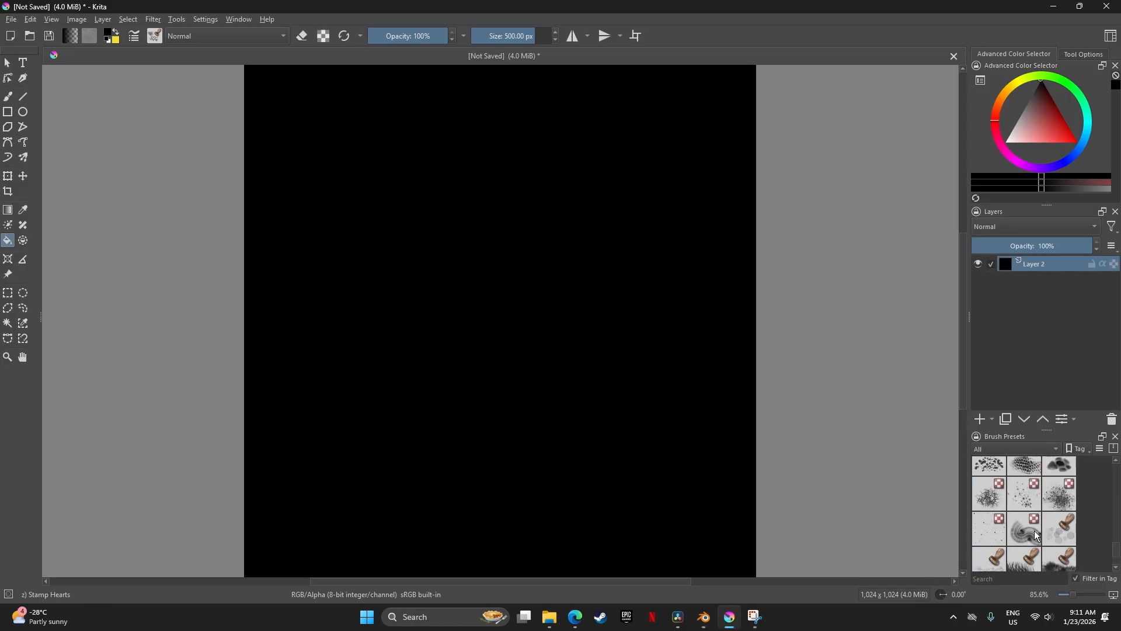
scroll(1035, 530, up, 3)
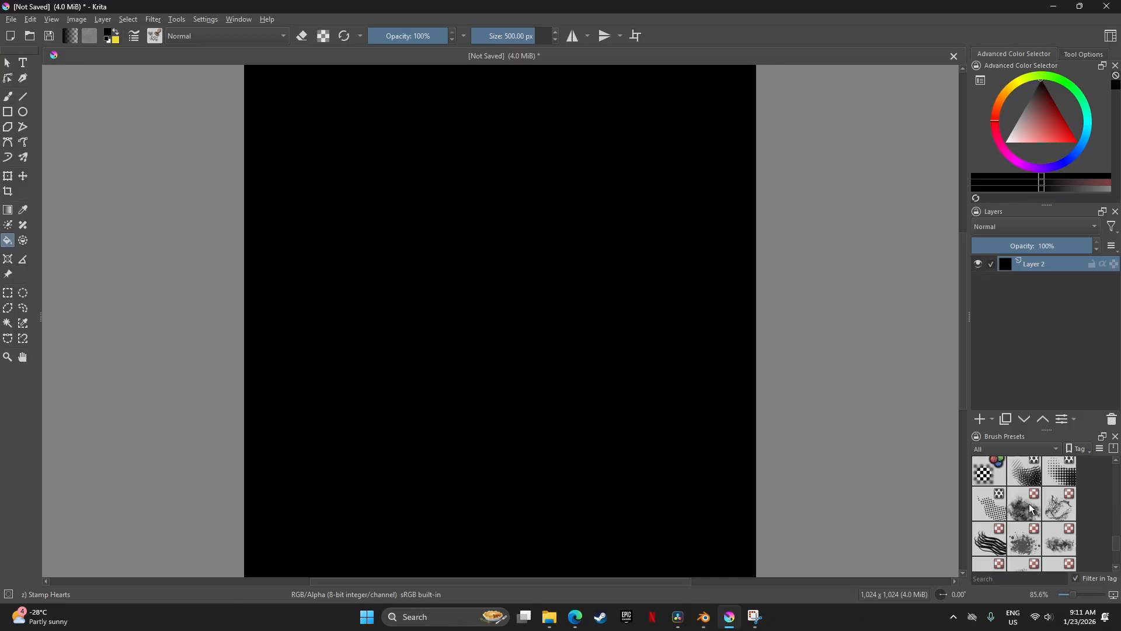
click(1029, 504)
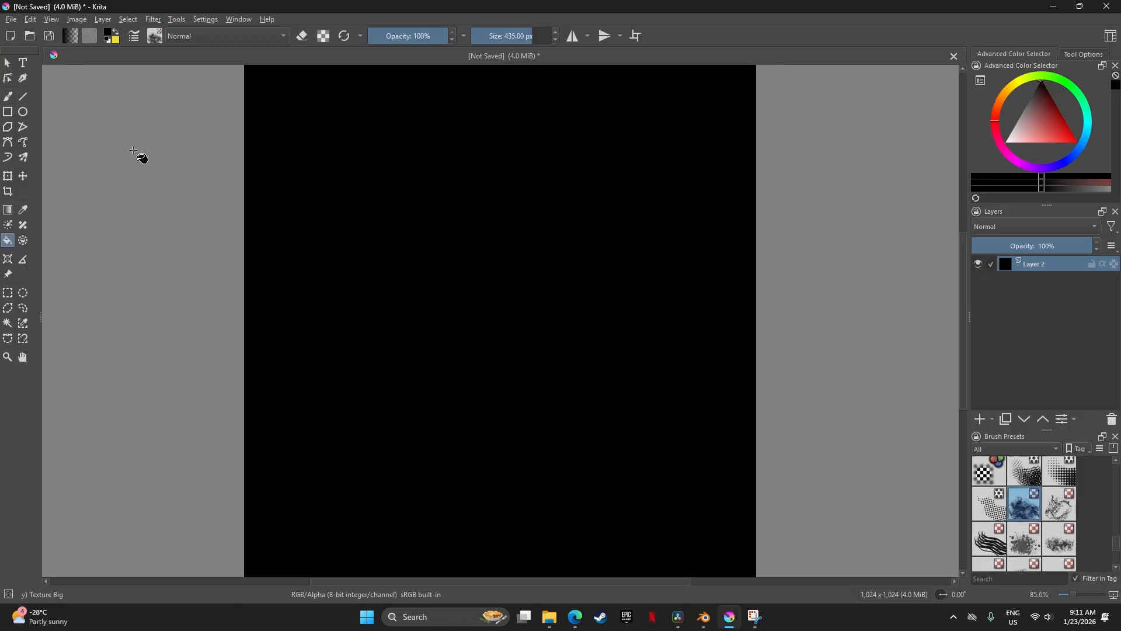
key(b)
drag(1038, 125, 982, 157)
click(464, 324)
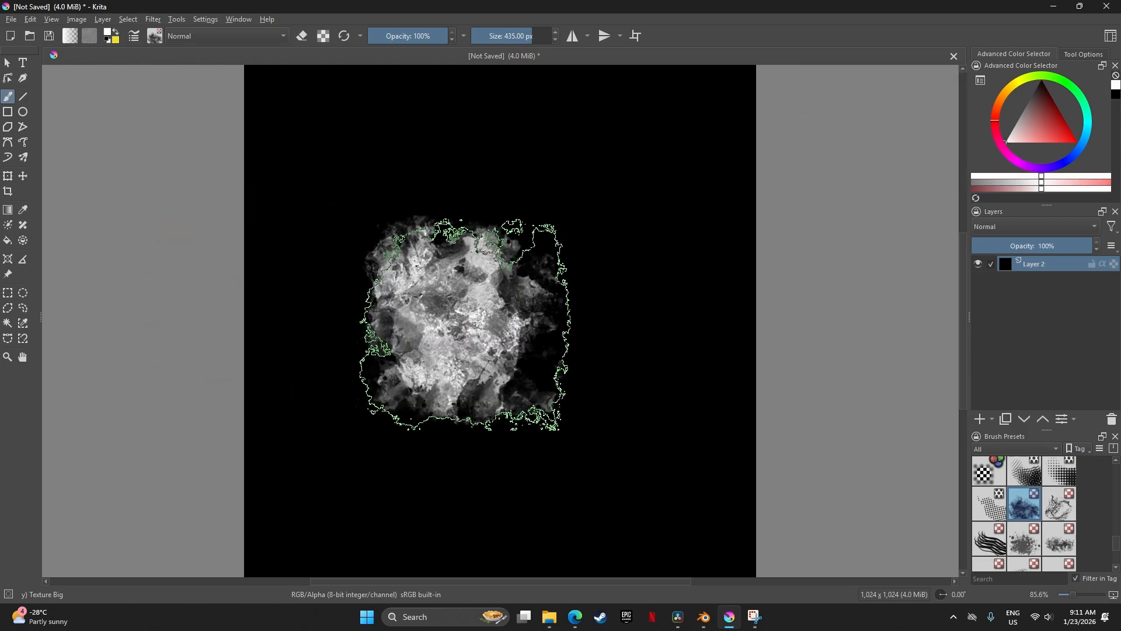
Step: Undo the test stamp, enlarge the brush to about 570 px and stamp the rocky texture near the canvas centre
key(ctrl+z)
key(f)
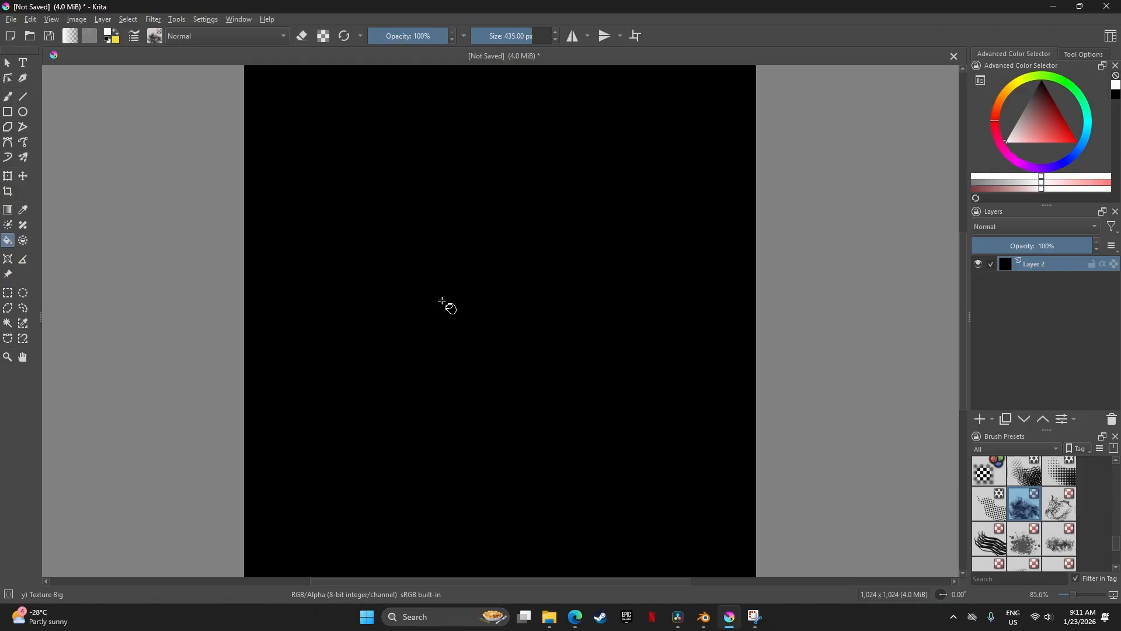
key(b)
mouse_move(442, 301)
mouse_down()
mouse_move(498, 301)
mouse_move(482, 297)
mouse_up()
click(502, 325)
key(ctrl+z)
click(491, 298)
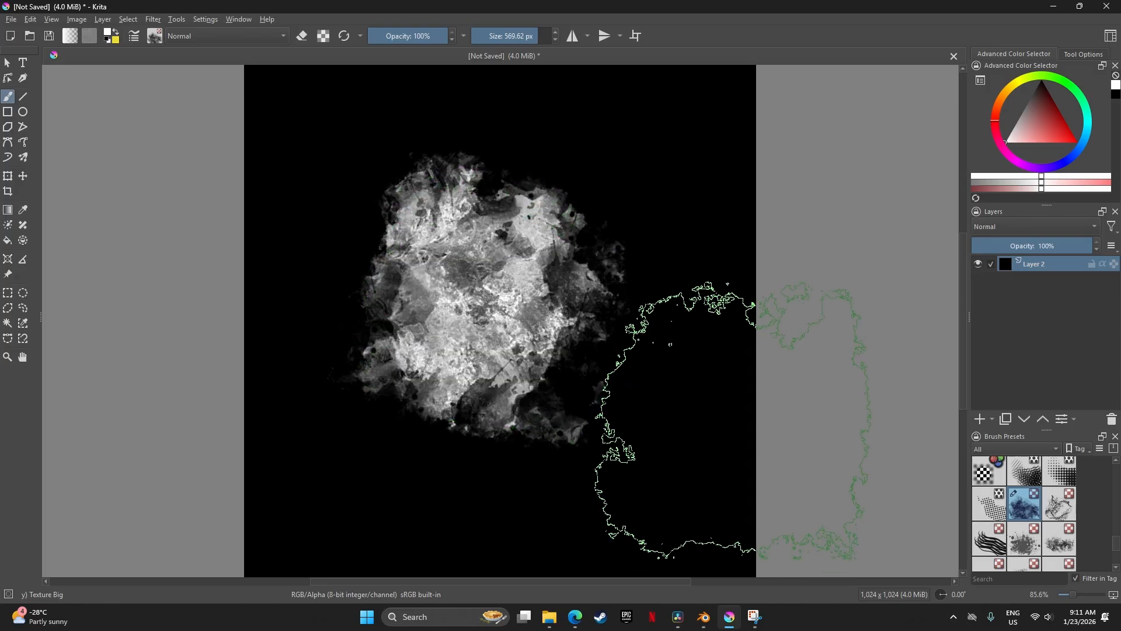
Step: Switch to Blender and stamp the rock texture on another side of the sphere
click(703, 617)
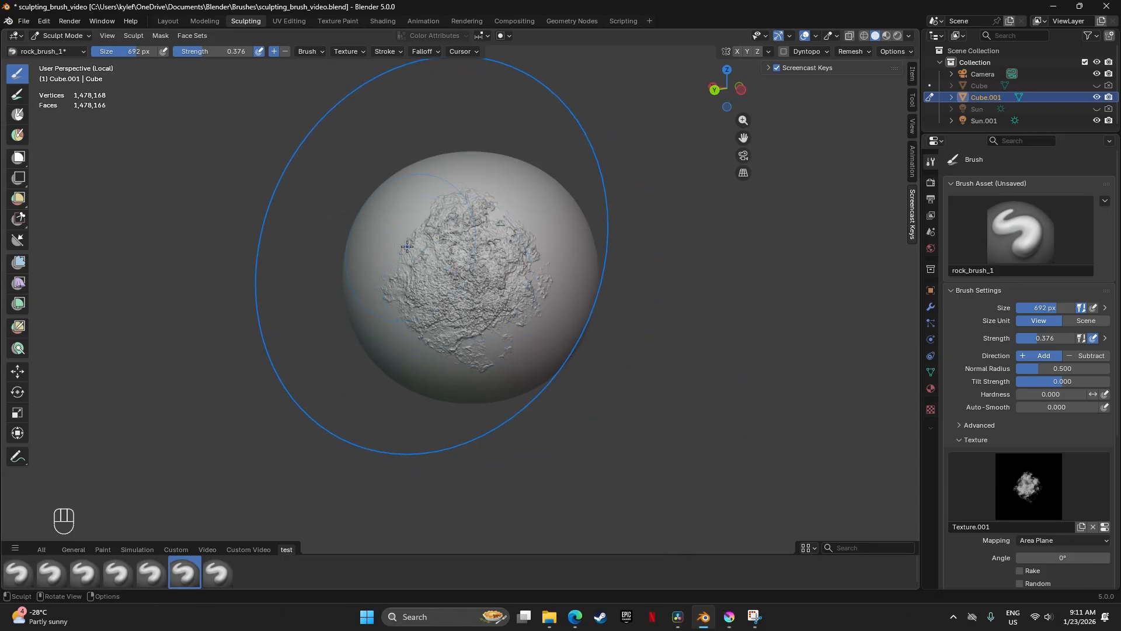
drag(407, 246, 444, 270)
click(470, 272)
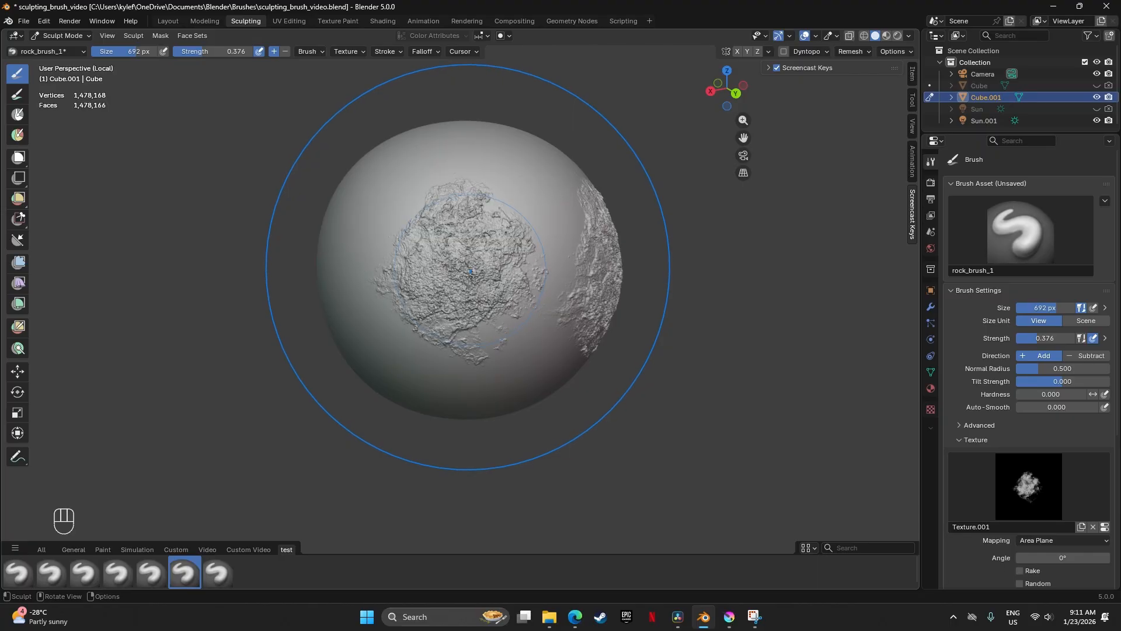
Step: Switch to Krita, choose the Texture Spines preset, enlarge it to about 635 px and stamp white cracks on the canvas
click(731, 617)
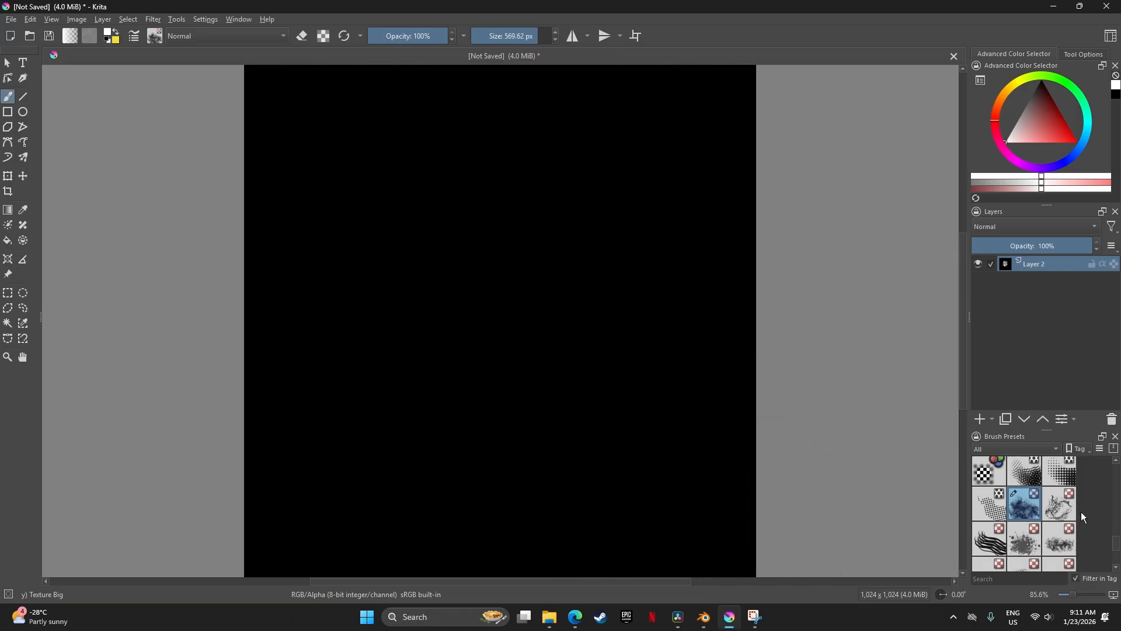
scroll(1038, 523, down, 3)
click(986, 498)
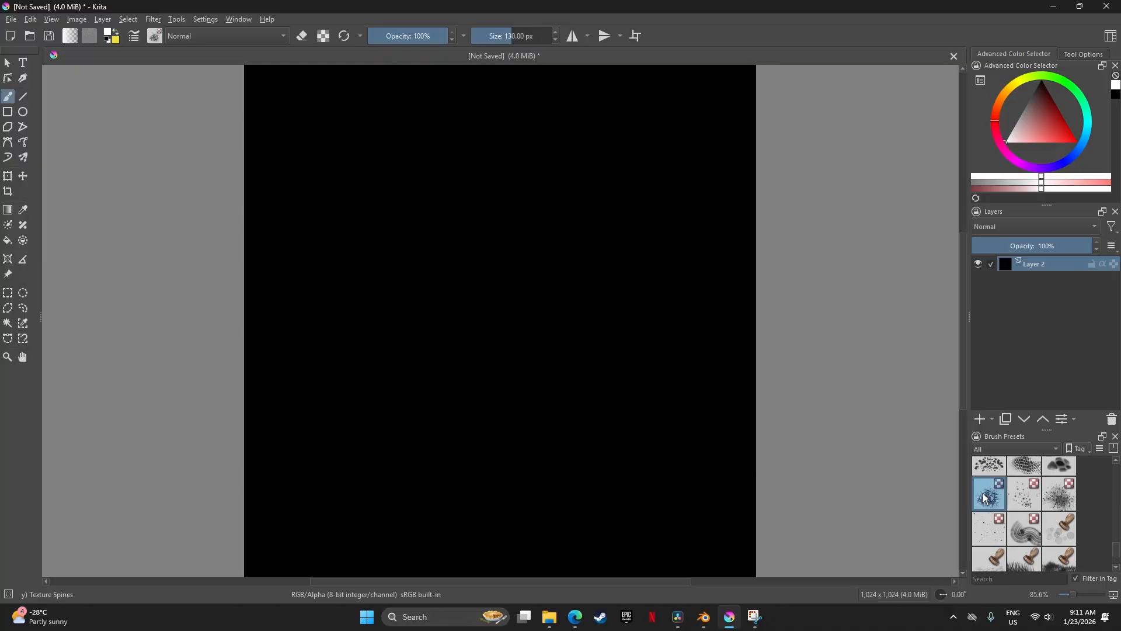
drag(462, 320, 686, 320)
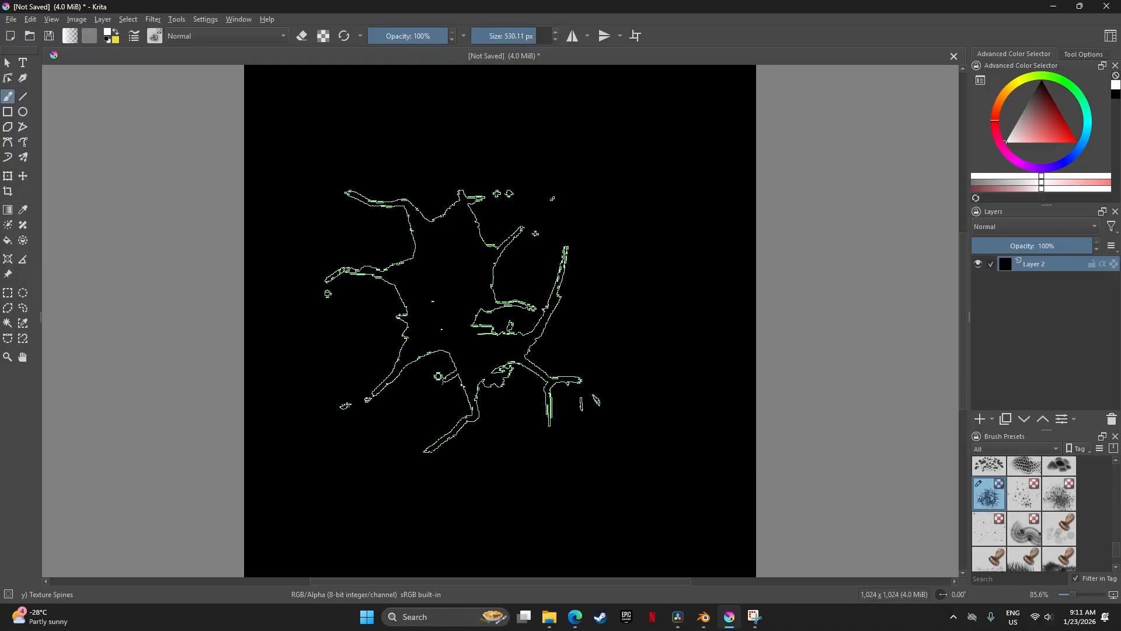
click(462, 320)
key(ctrl+z)
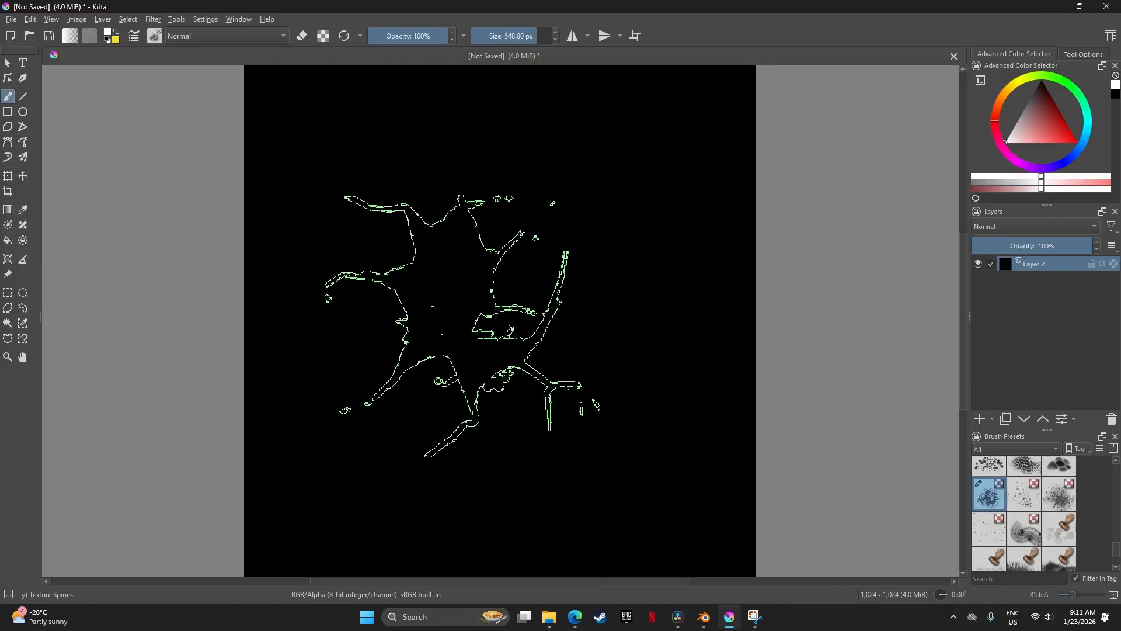
drag(465, 310, 513, 310)
click(527, 344)
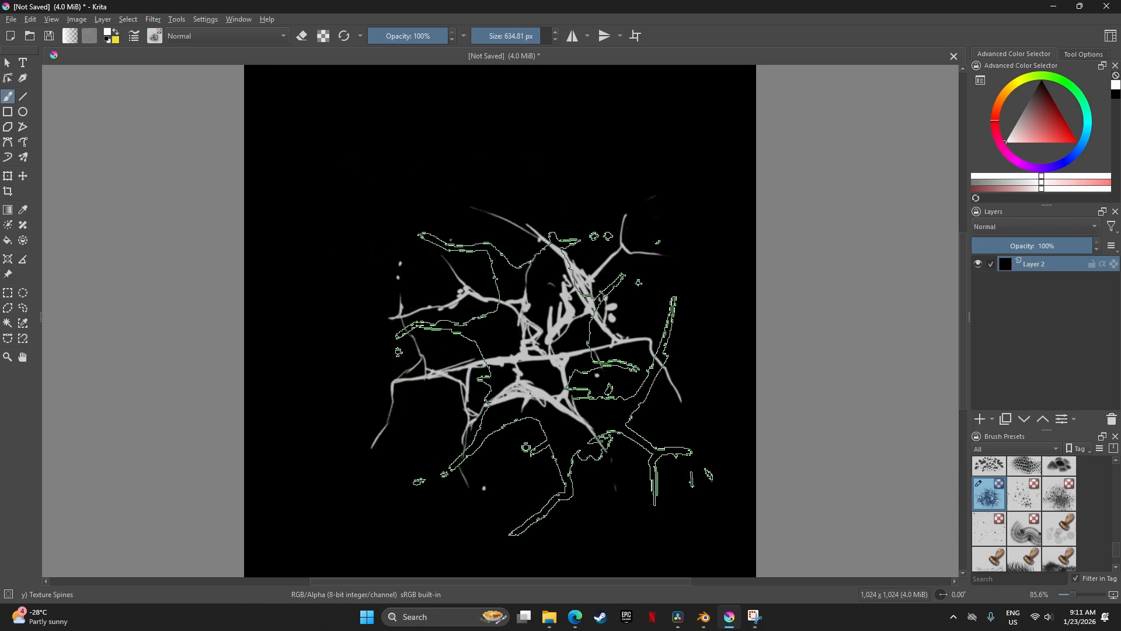
Step: Try erasing the stray marks beside the cracks with the Eraser Circle preset, and undo the erasing
scroll(1004, 511, up, 3)
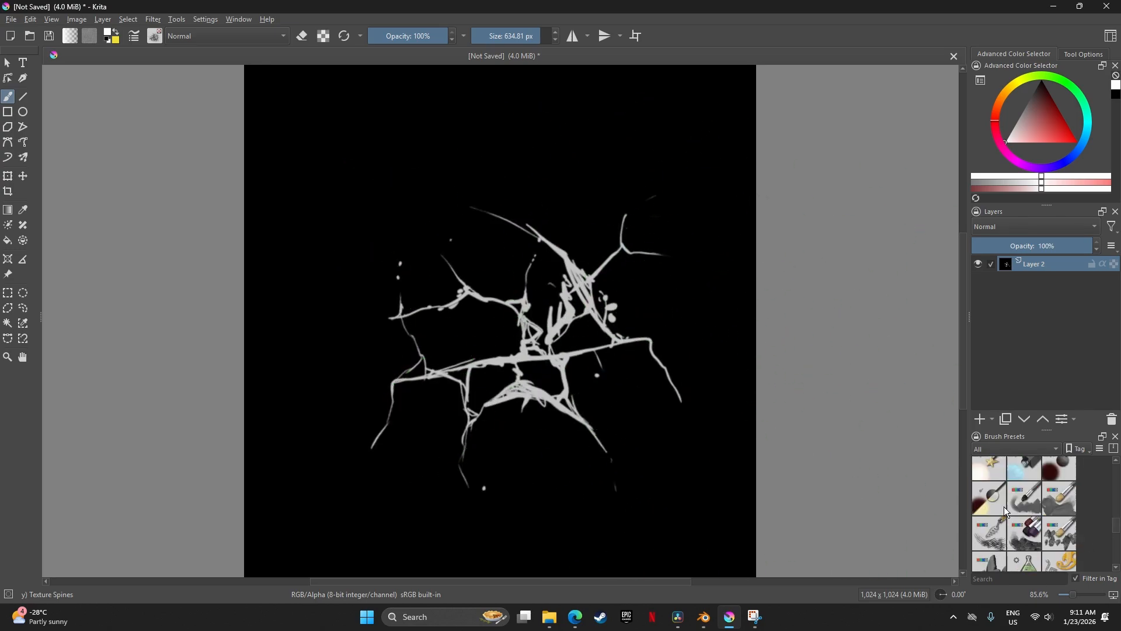
scroll(1004, 511, up, 3)
click(1000, 474)
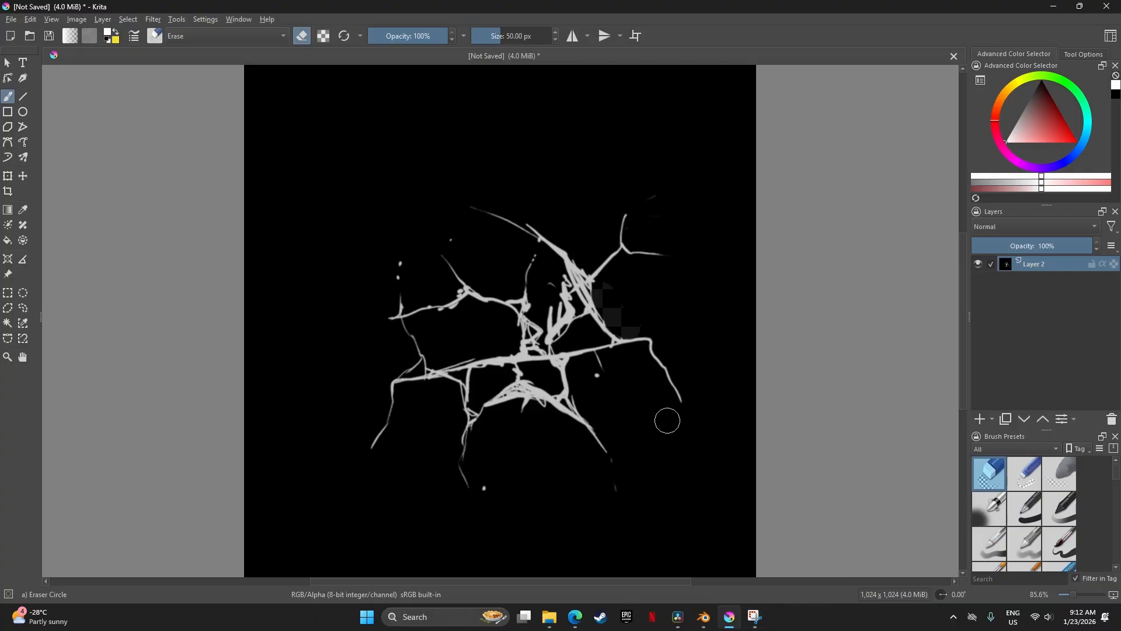
key(ctrl+z)
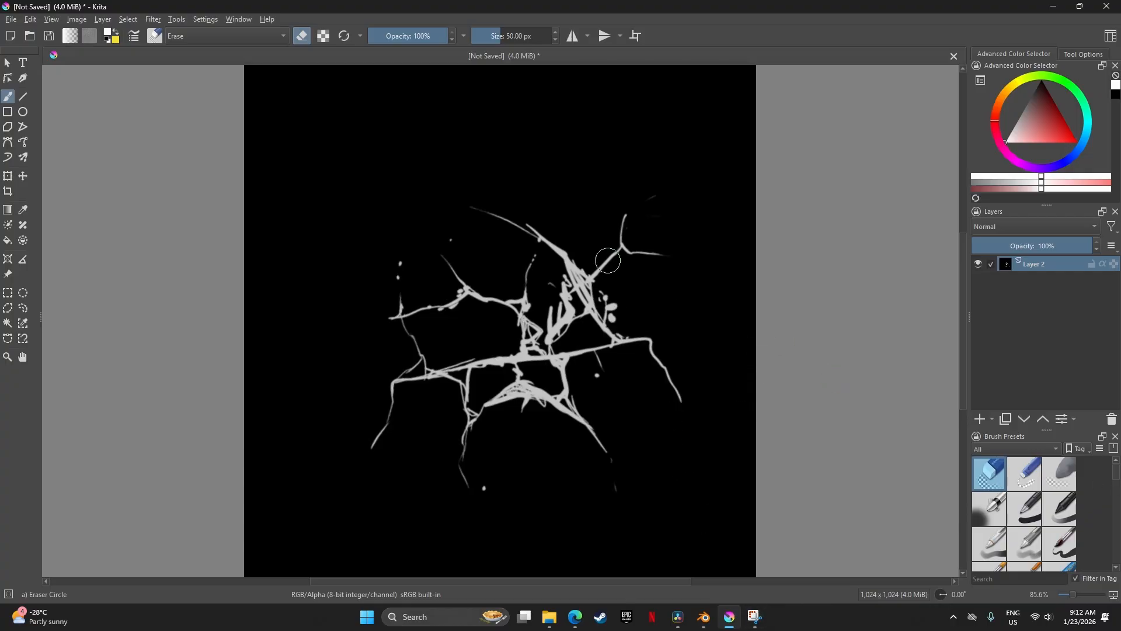
Step: Choose the Basic-1 preset with black as the colour and add a paint layer above Layer 2
click(1025, 509)
drag(1040, 90, 1042, 64)
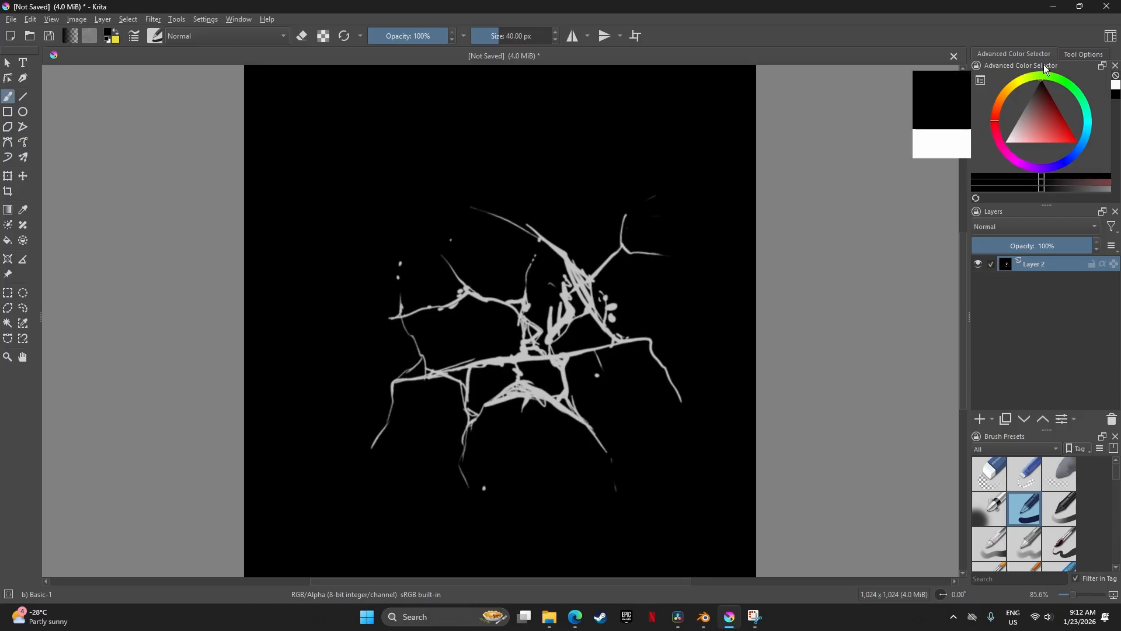
click(979, 419)
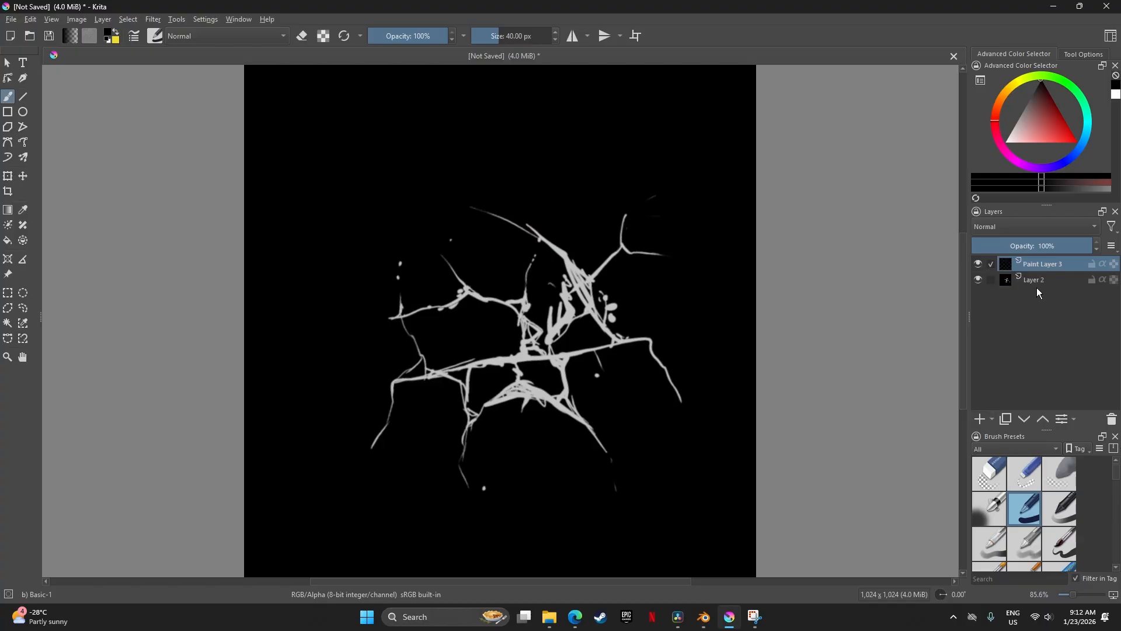
Step: Undo the cracks stamped on Layer 2
key(ctrl+z)
key(ctrl+z)
key(ctrl+z)
key(ctrl+z)
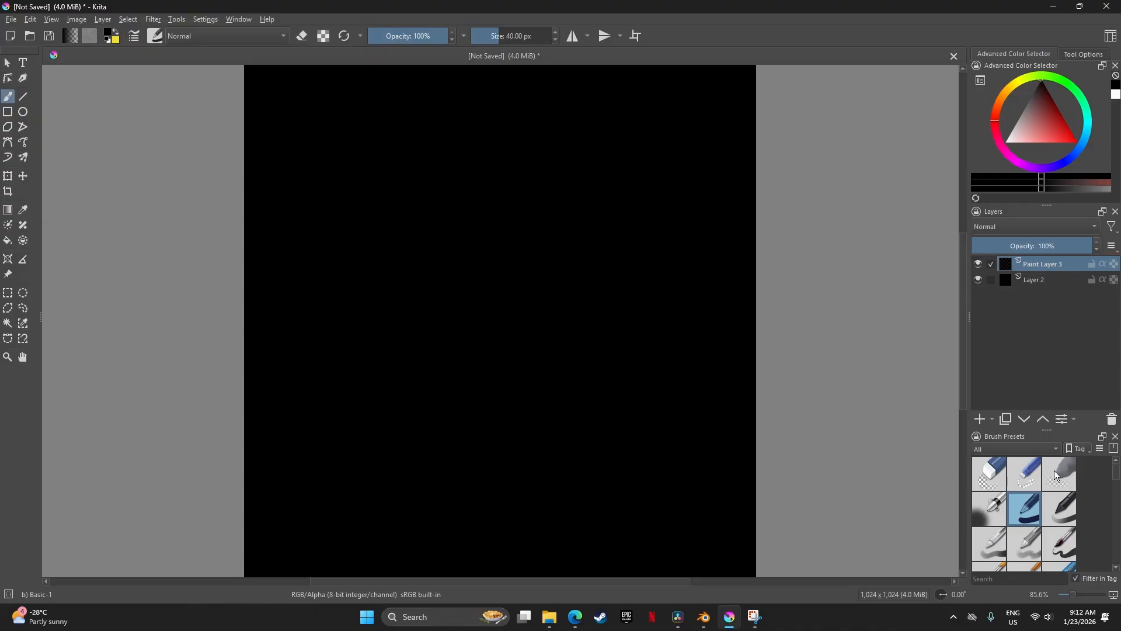
Step: Stamp white cracks on Paint Layer 3 with the Texture Spines preset
scroll(1050, 496, down, 10)
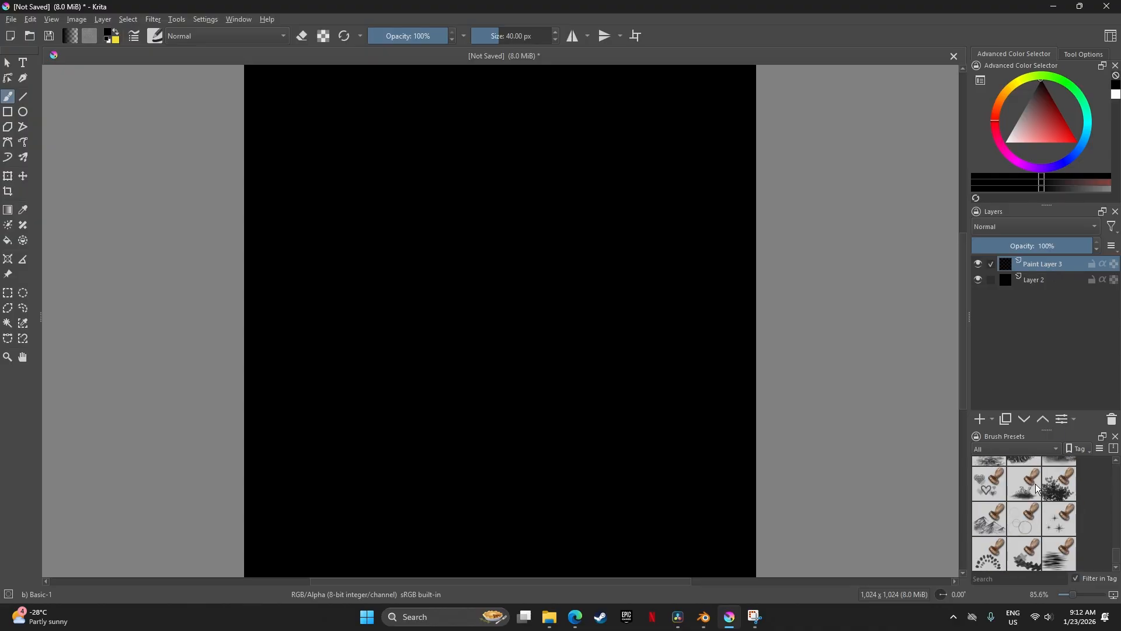
scroll(1022, 514, up, 3)
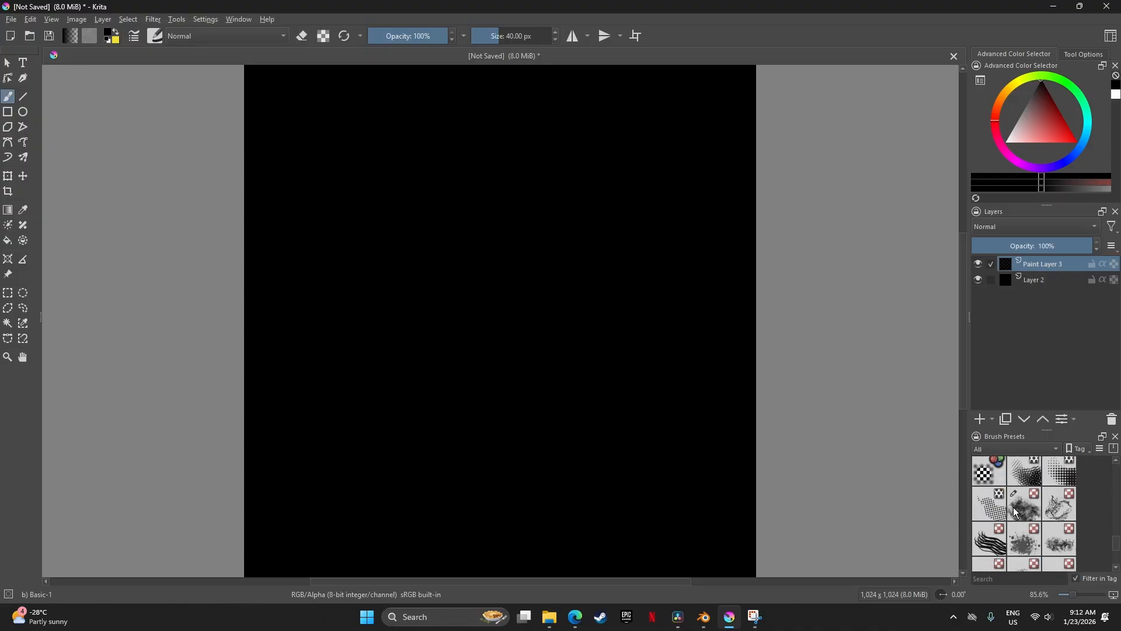
scroll(1013, 506, down, 3)
click(993, 496)
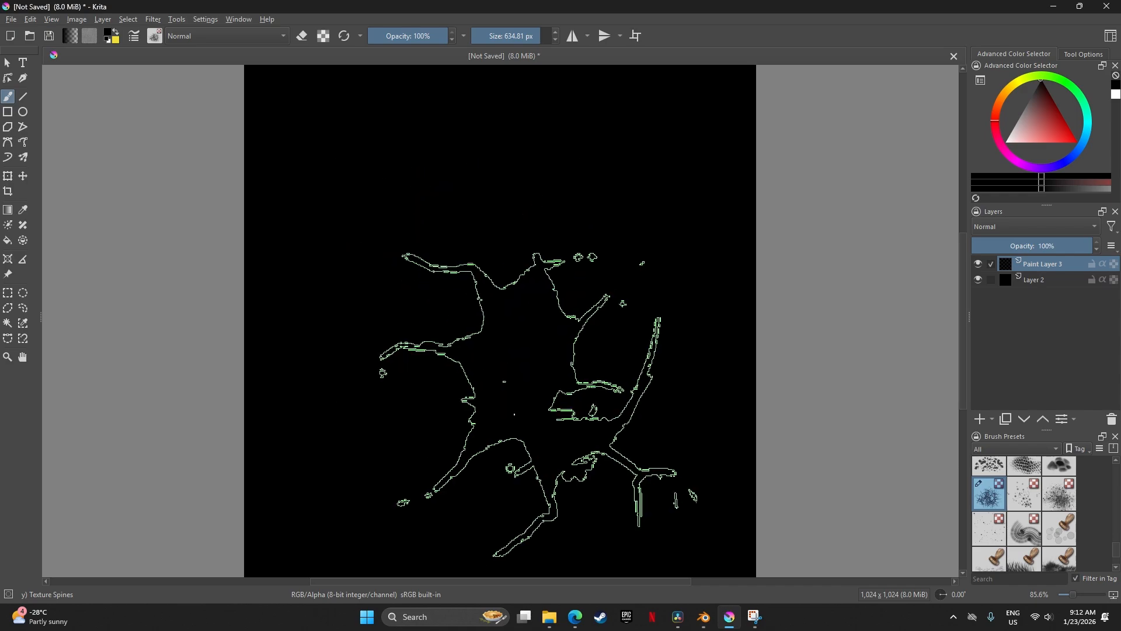
drag(507, 321, 514, 345)
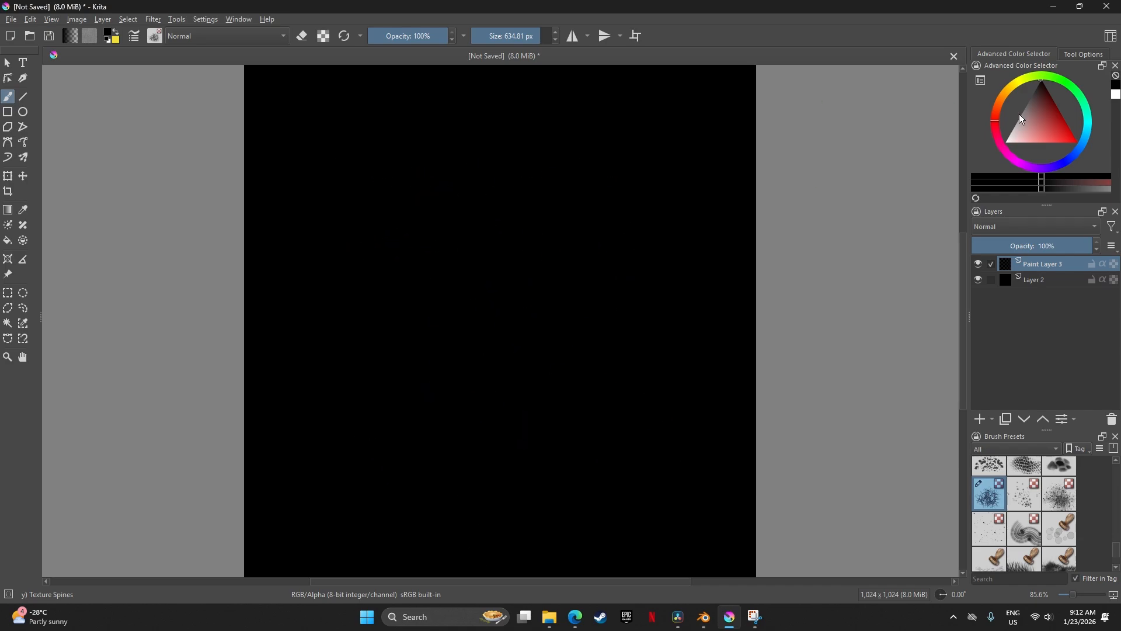
click(1005, 141)
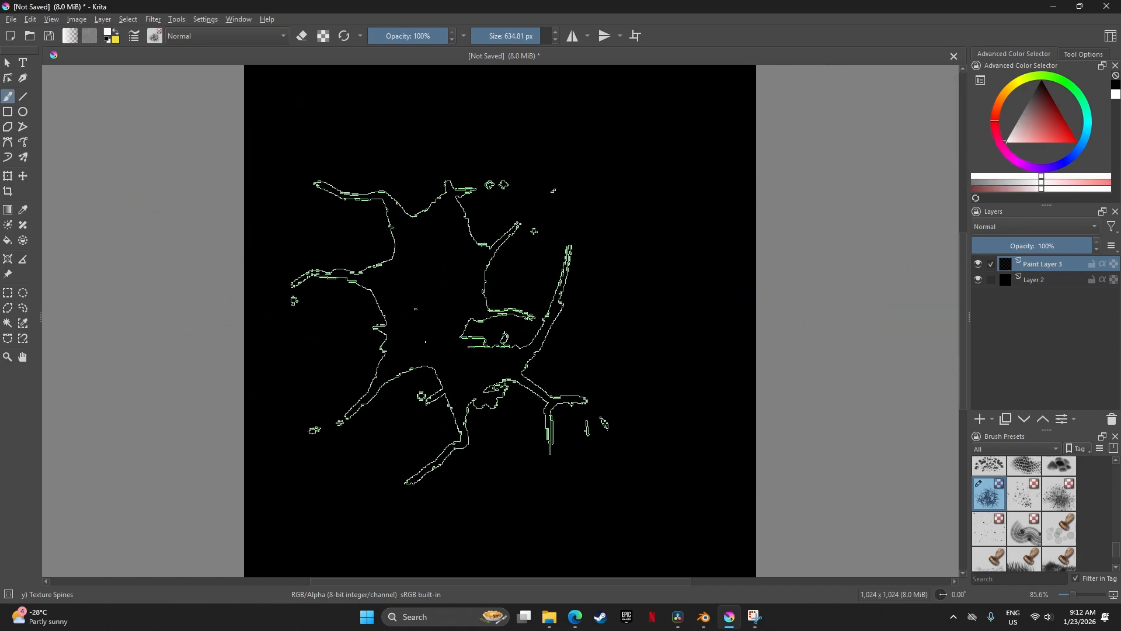
drag(450, 331, 475, 341)
key(ctrl+z)
click(518, 322)
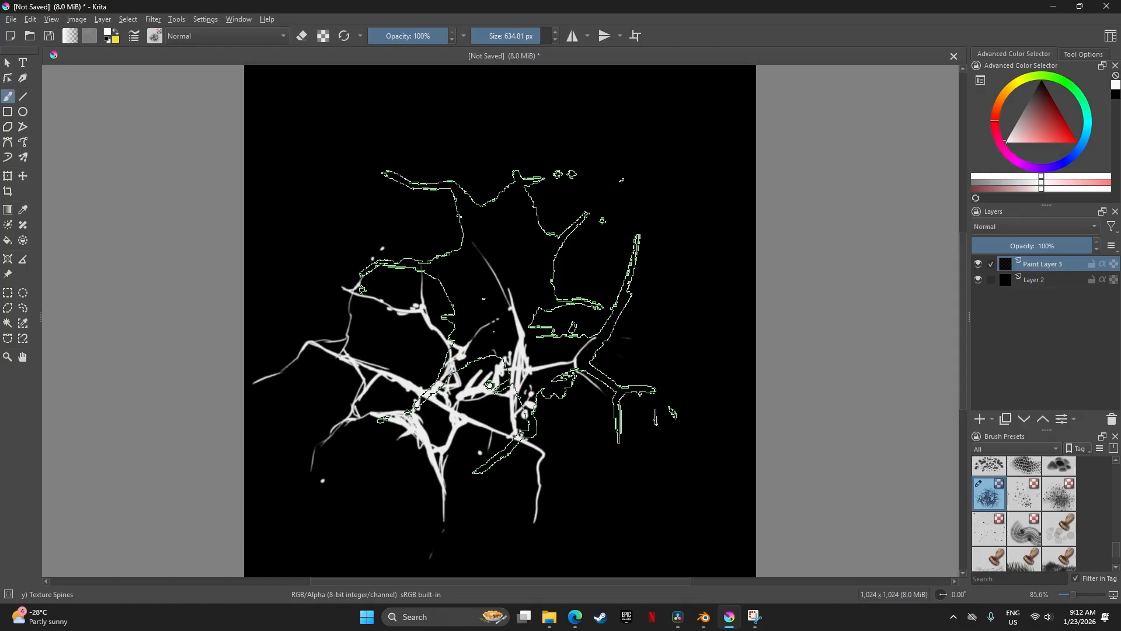
Step: Try the Eraser Circle preset on the cracks of Paint Layer 3, and undo the erasing
scroll(1078, 493, up, 5)
scroll(1073, 497, up, 5)
click(988, 473)
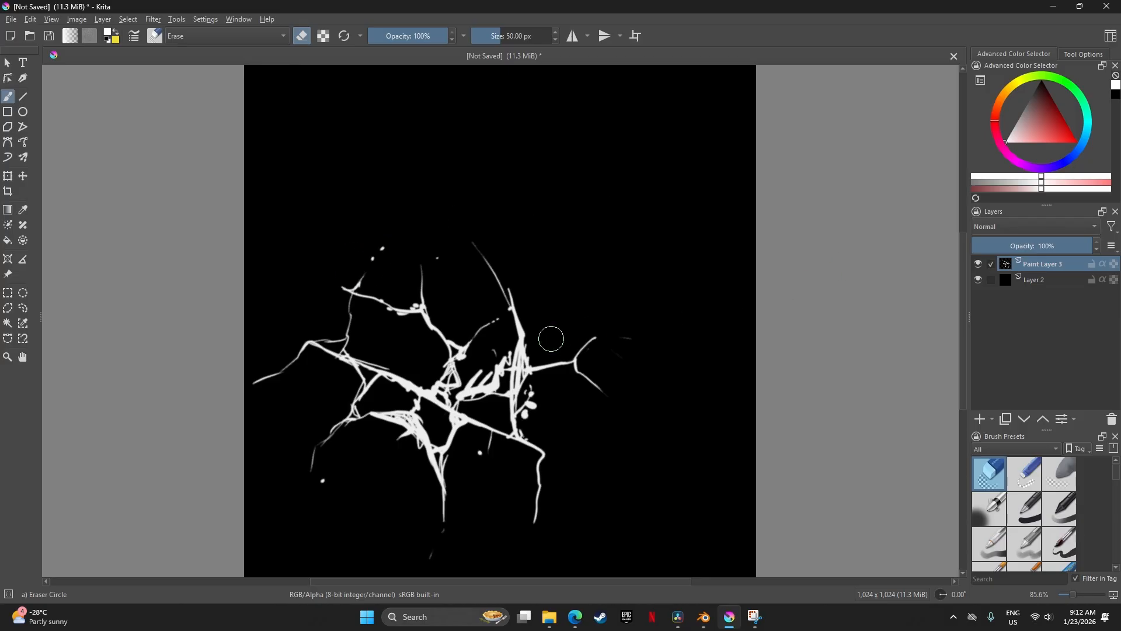
key(ctrl+z)
Step: Switch to Blender, activate the cracks_brush_1 asset, try a stamp on a smooth side of the sphere and undo it
click(703, 617)
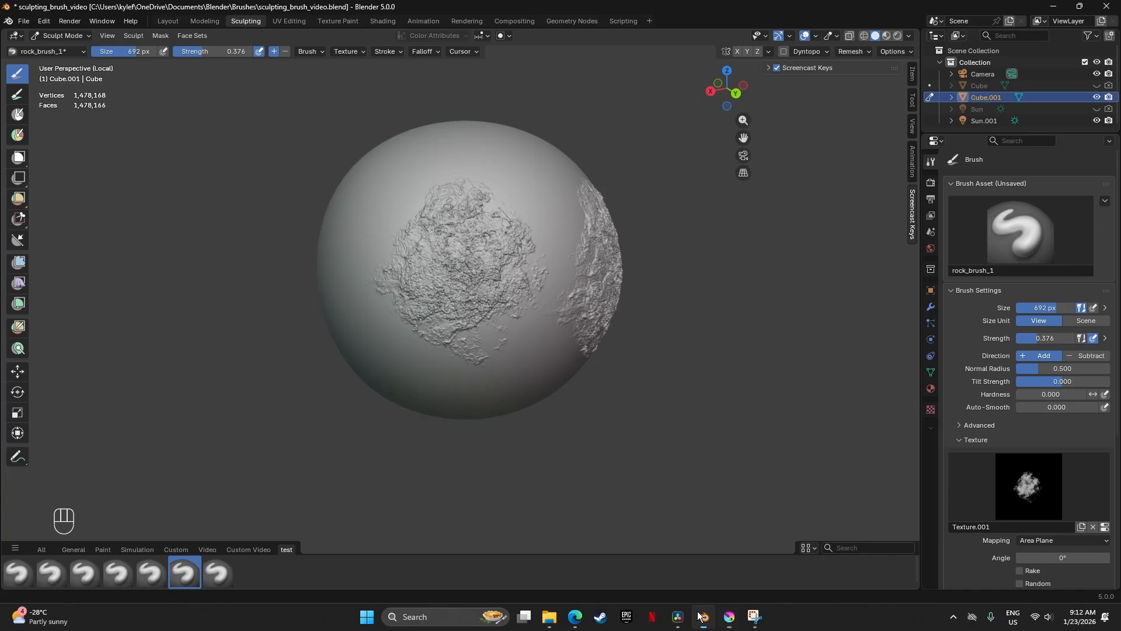
key(f)
drag(401, 322, 492, 328)
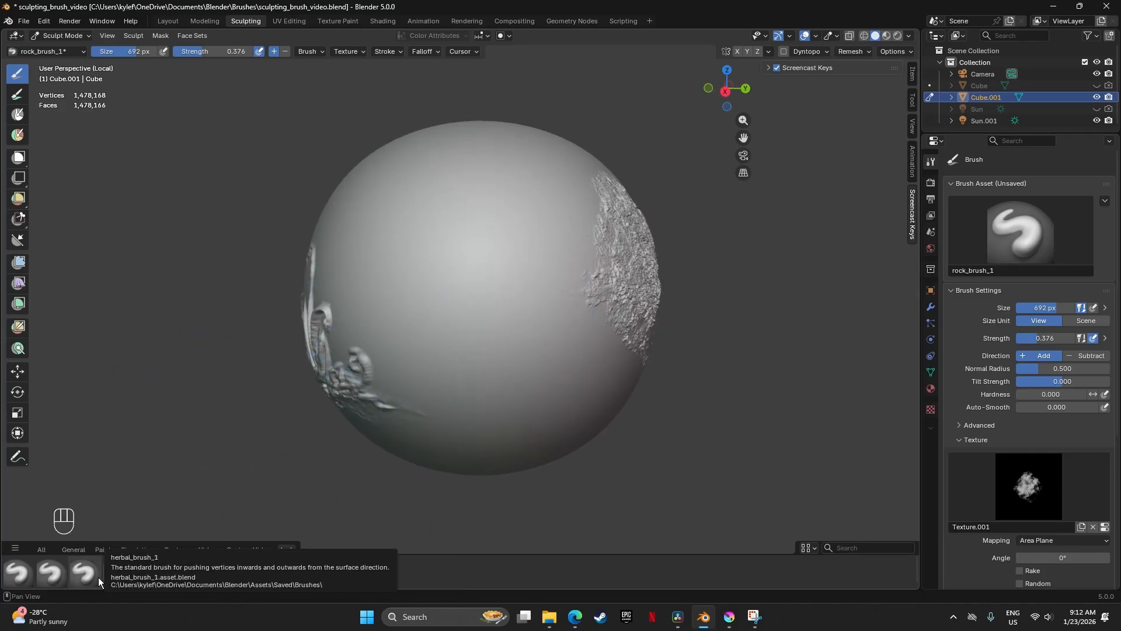
click(52, 576)
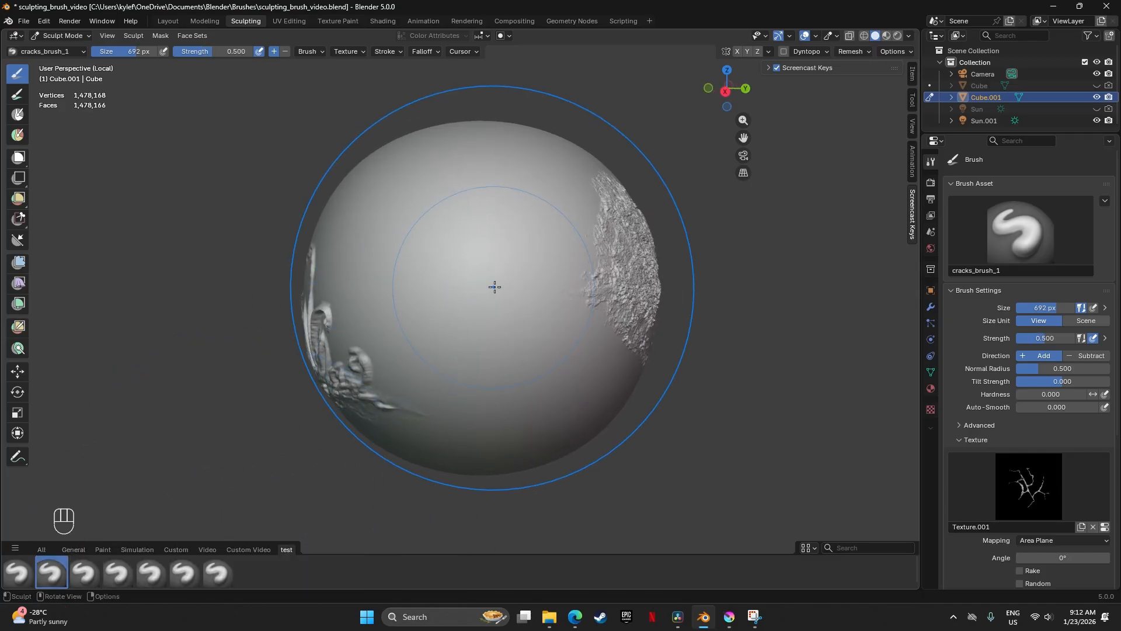
click(475, 261)
key(ctrl+z)
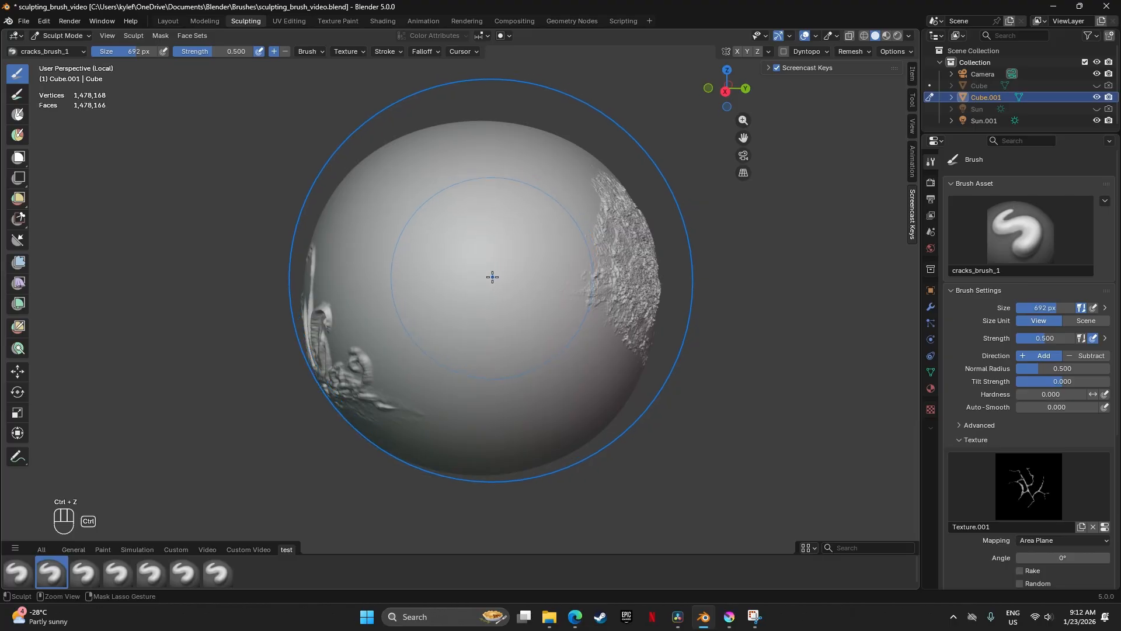
Step: Carve one cracks stamp into the smooth side of the sphere with the brush direction inverted, and inspect the sphere's other textured sides
ctrl+click(497, 276)
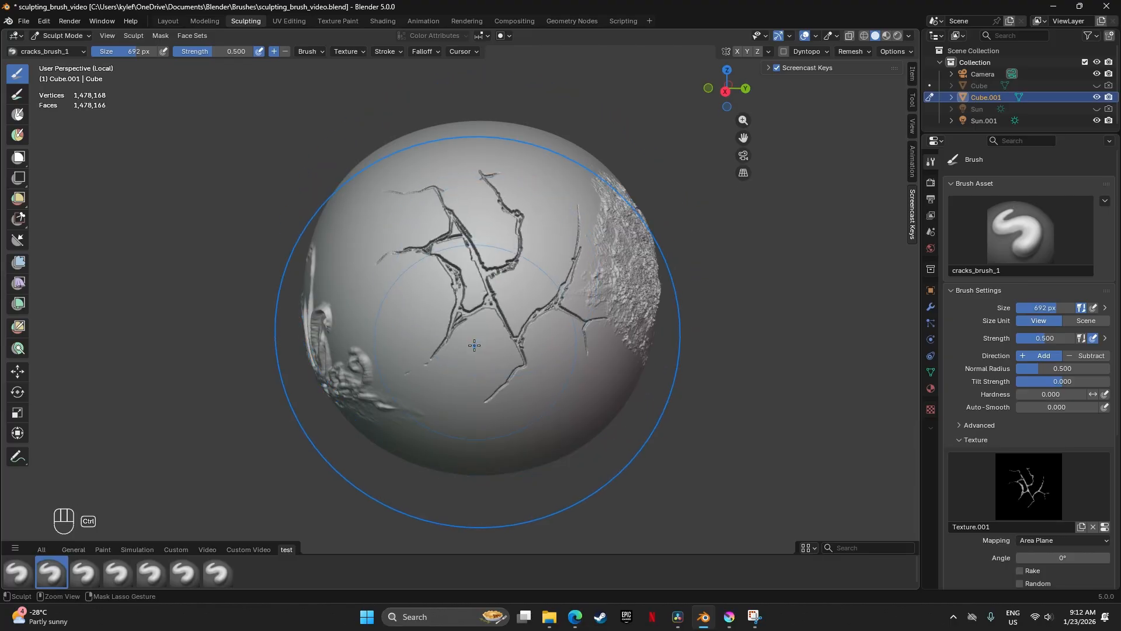
mouse_move(474, 342)
mouse_down()
mouse_move(528, 323)
mouse_move(559, 333)
mouse_move(475, 376)
mouse_move(403, 371)
mouse_move(416, 327)
mouse_move(512, 321)
mouse_move(514, 374)
mouse_move(516, 344)
mouse_move(456, 327)
mouse_up()
mouse_move(607, 234)
mouse_down()
mouse_move(520, 308)
mouse_move(476, 300)
mouse_up()
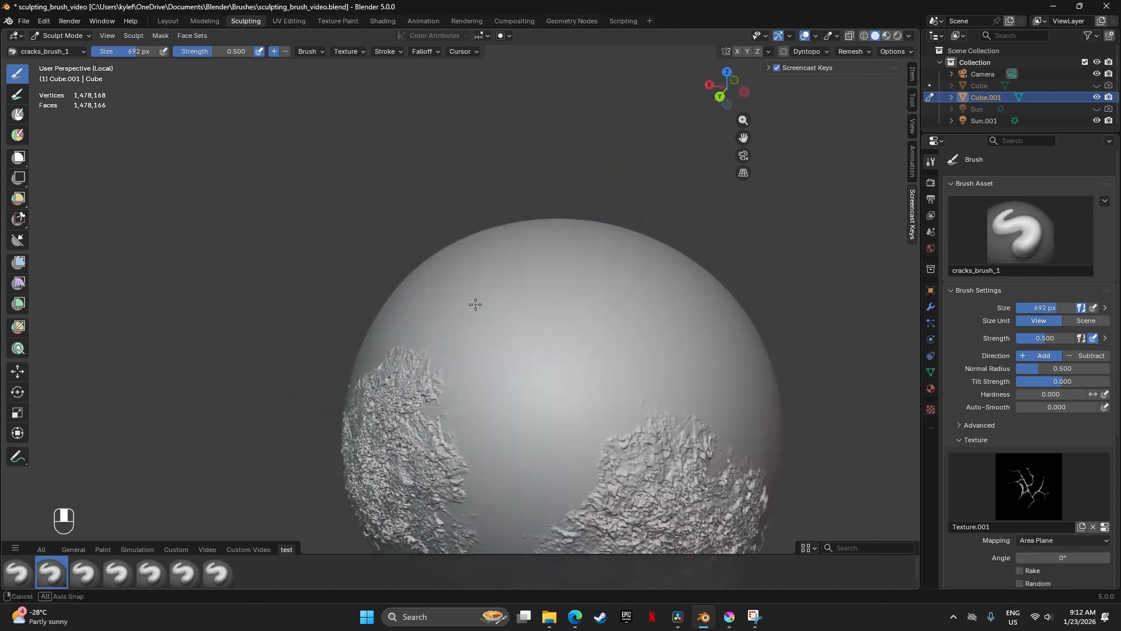
Step: Switch to Krita and stamp three white sparkles near the middle of Paint Layer 3 with the Stamp Sparkles preset
click(726, 618)
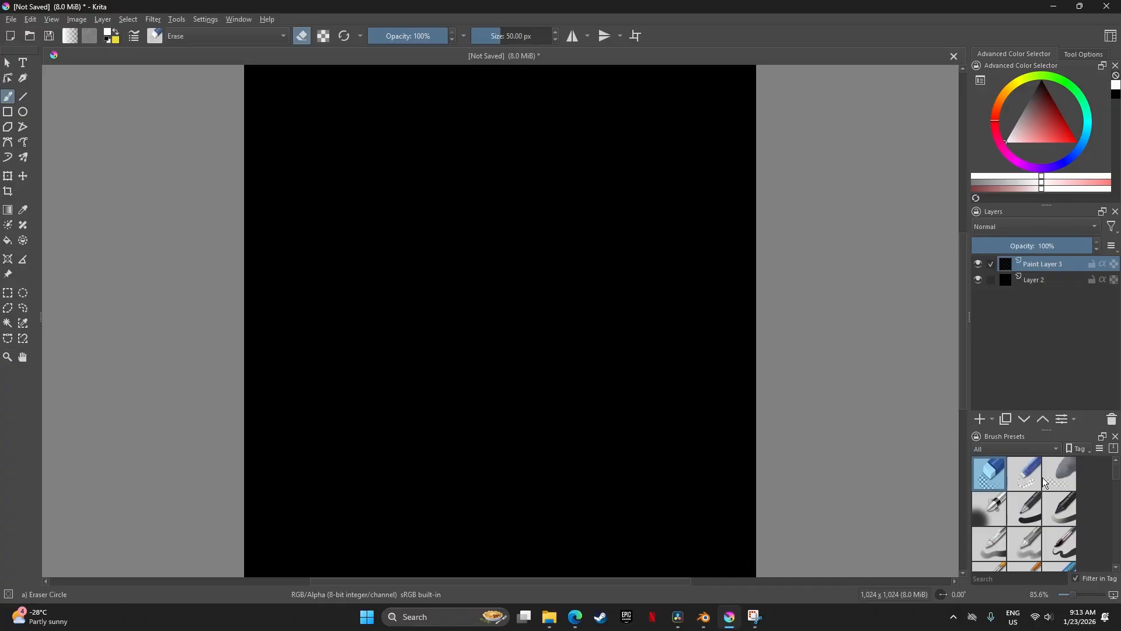
scroll(1042, 478, down, 10)
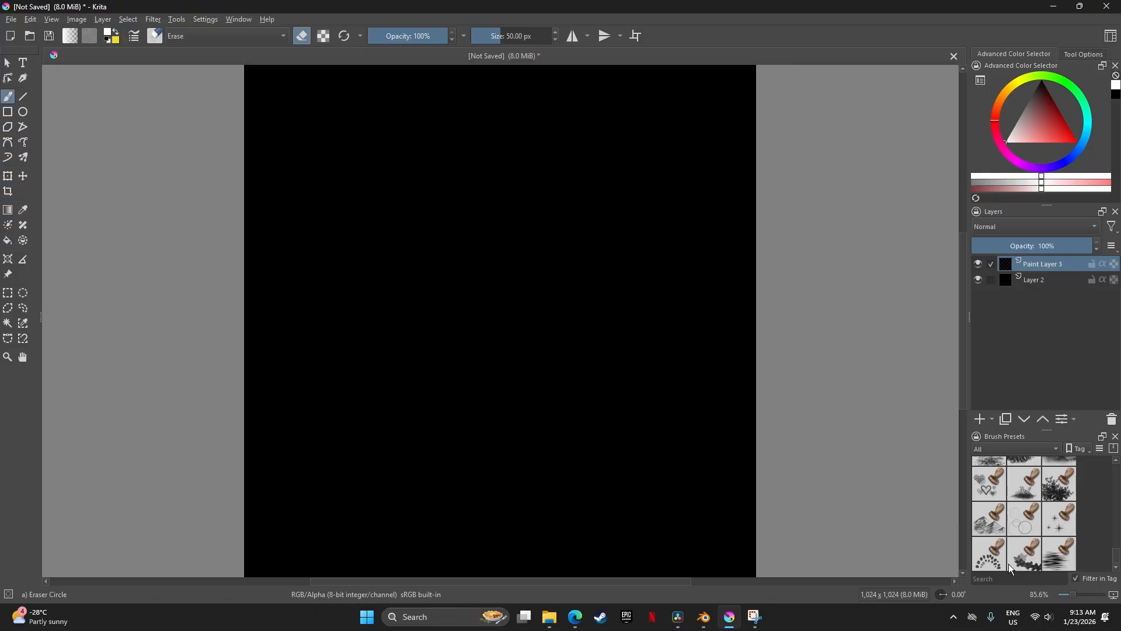
click(1061, 525)
click(479, 322)
click(482, 276)
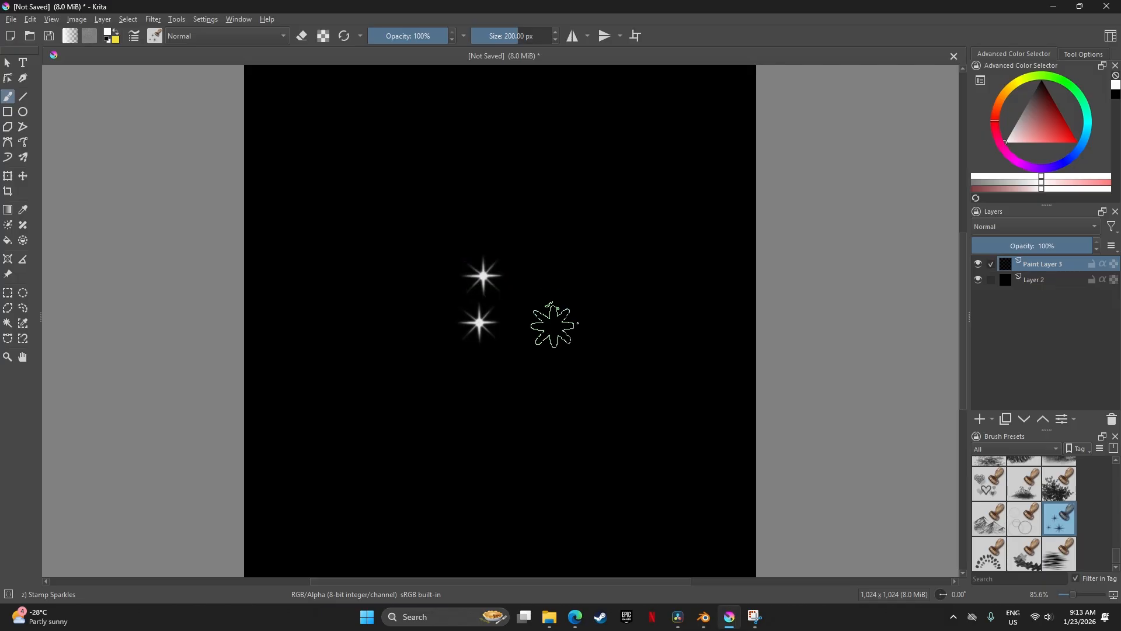
click(553, 325)
scroll(1066, 524, up, 10)
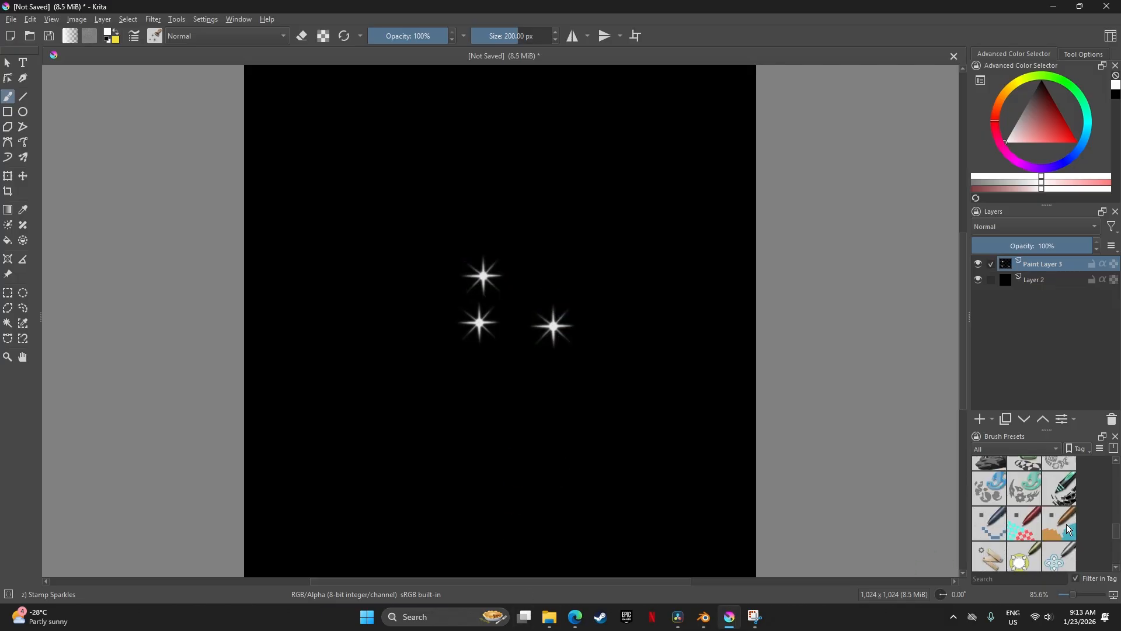